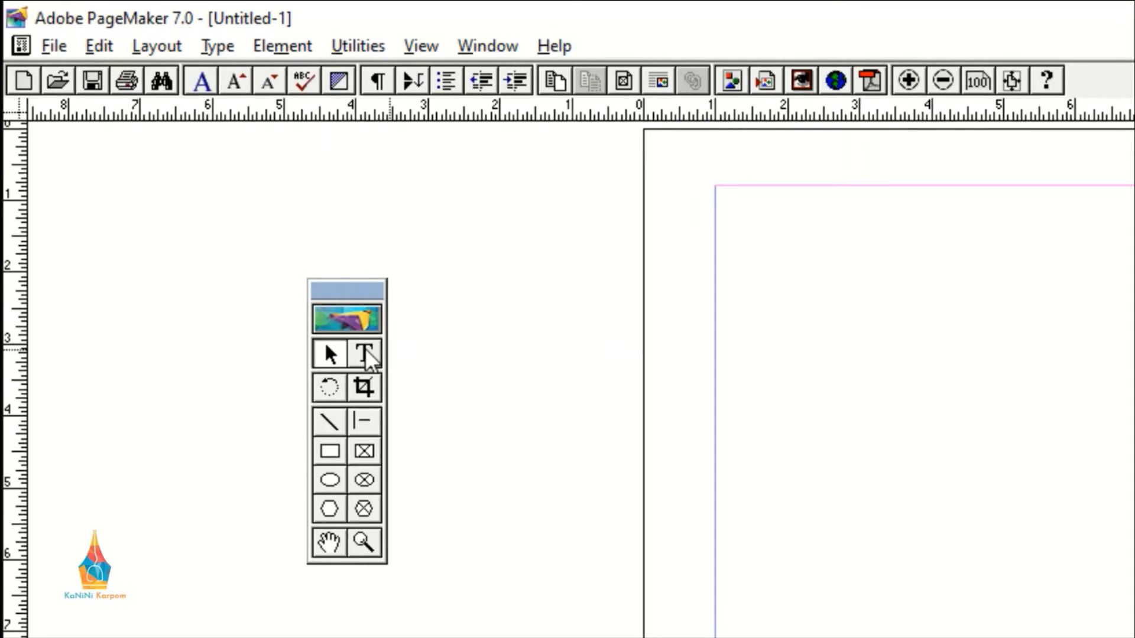
Step: Create a text block in the upper part of the page reading "Kanini Karpom"
{"action": "left_click", "coordinate": [365, 350]}
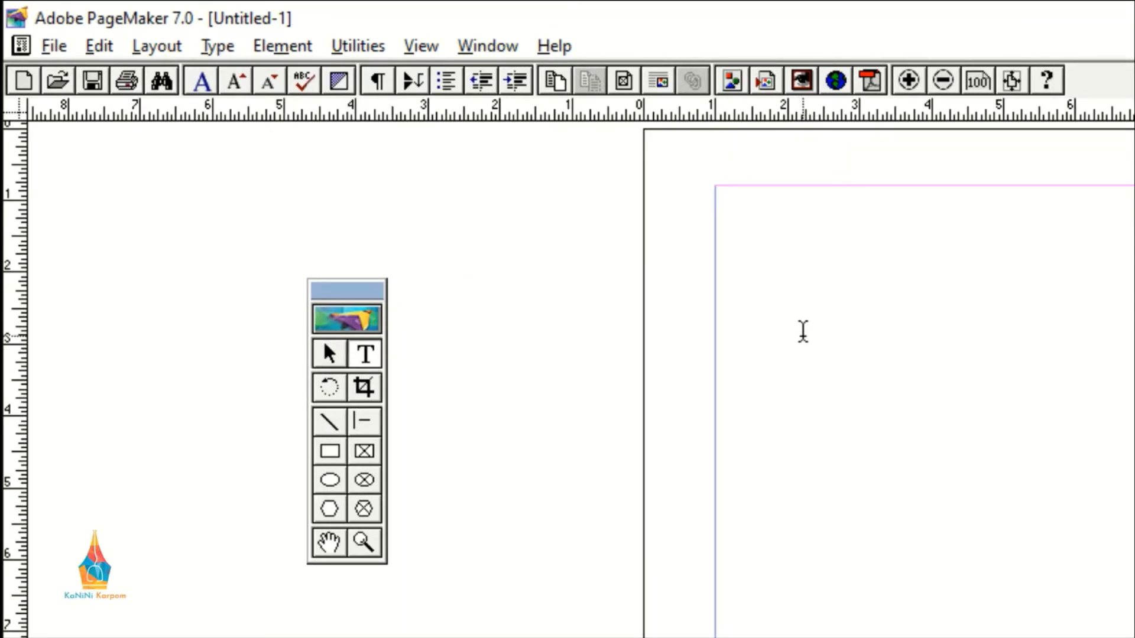
{"action": "left_click_drag", "start_coordinate": [803, 331], "coordinate": [1011, 413]}
{"action": "type", "text": "Kanini"}
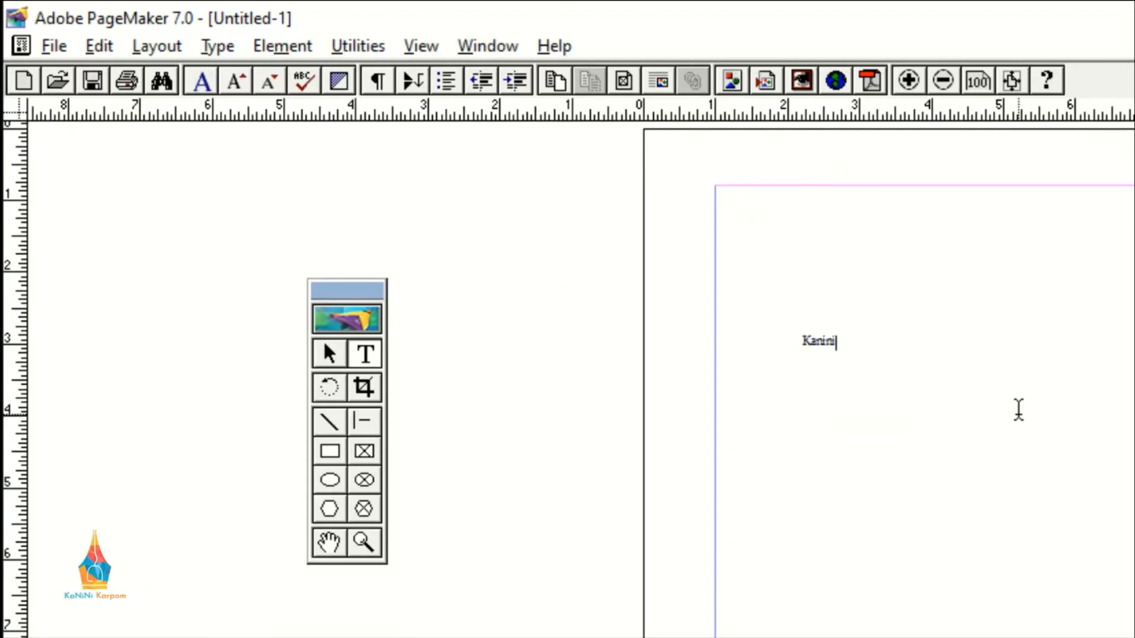
{"action": "type", "text": " Karpom"}
Step: Set the font size of the whole "Kanini Karpom" text first to 30 points and finally to 36 points
{"action": "key", "text": "shift+Left"}
{"action": "key", "text": "shift+Left"}
{"action": "key", "text": "shift+Left"}
{"action": "key", "text": "shift+Left"}
{"action": "key", "text": "shift+Left"}
{"action": "key", "text": "shift+Left"}
{"action": "key", "text": "shift+Left"}
{"action": "key", "text": "shift+Left"}
{"action": "key", "text": "shift+Left"}
{"action": "key", "text": "shift+Left"}
{"action": "key", "text": "shift+Left"}
{"action": "key", "text": "shift+Left"}
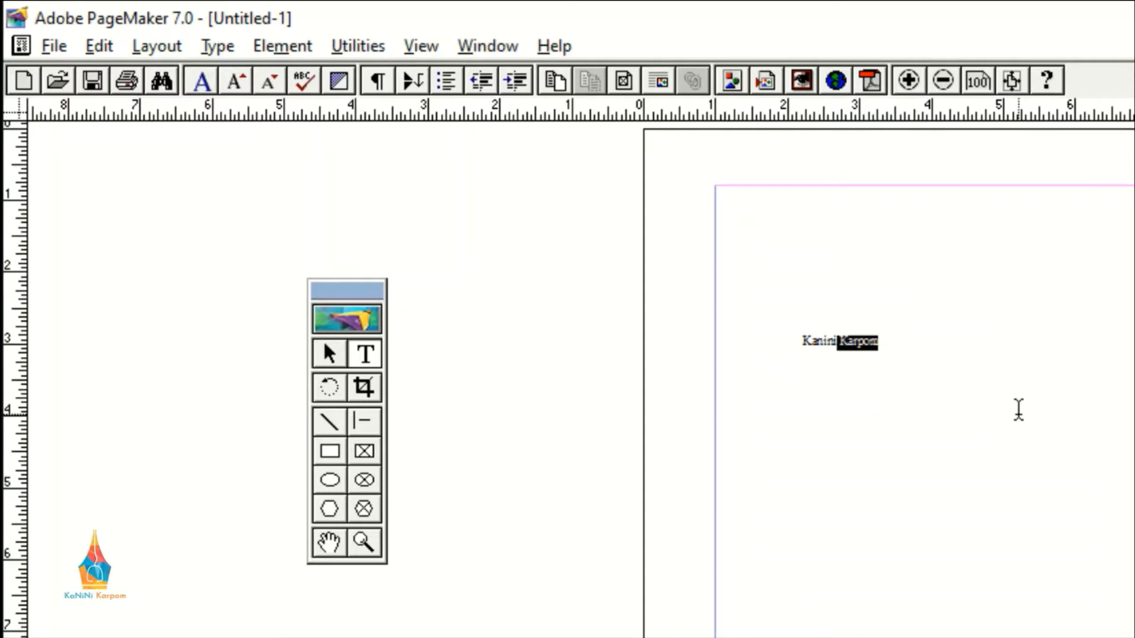
{"action": "key", "text": "shift+Left"}
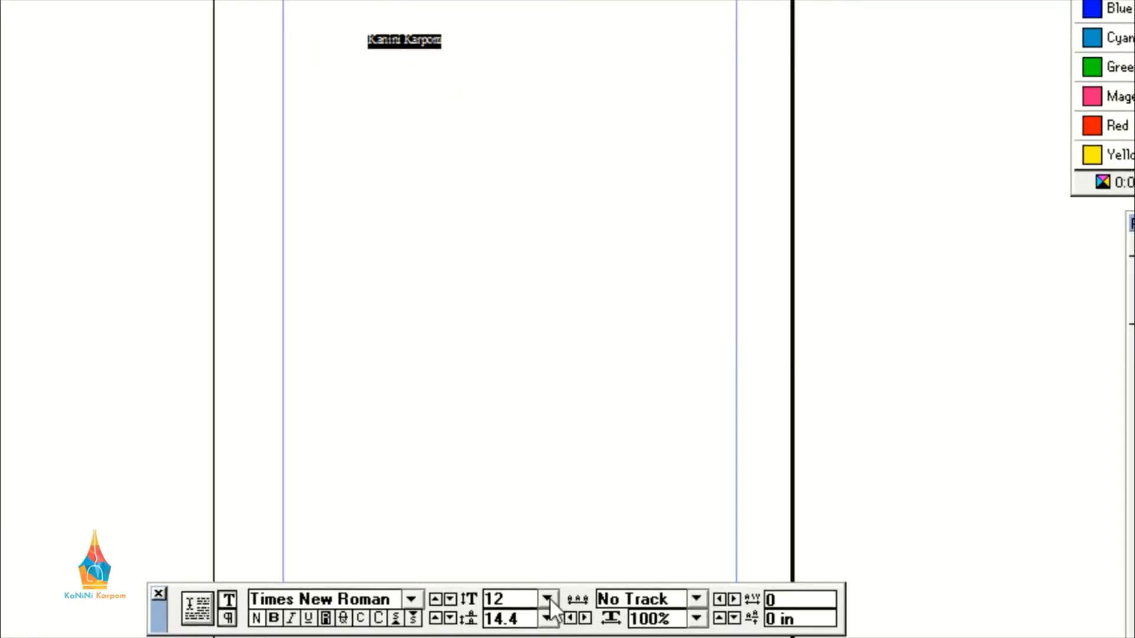
{"action": "left_click", "coordinate": [550, 593]}
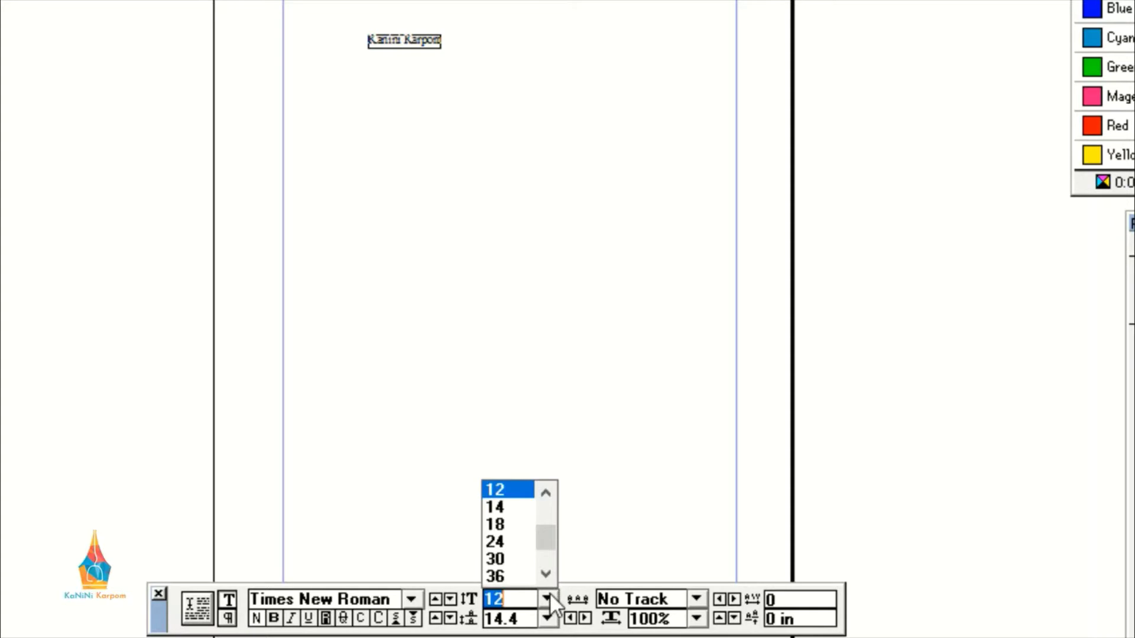
{"action": "left_click", "coordinate": [516, 558]}
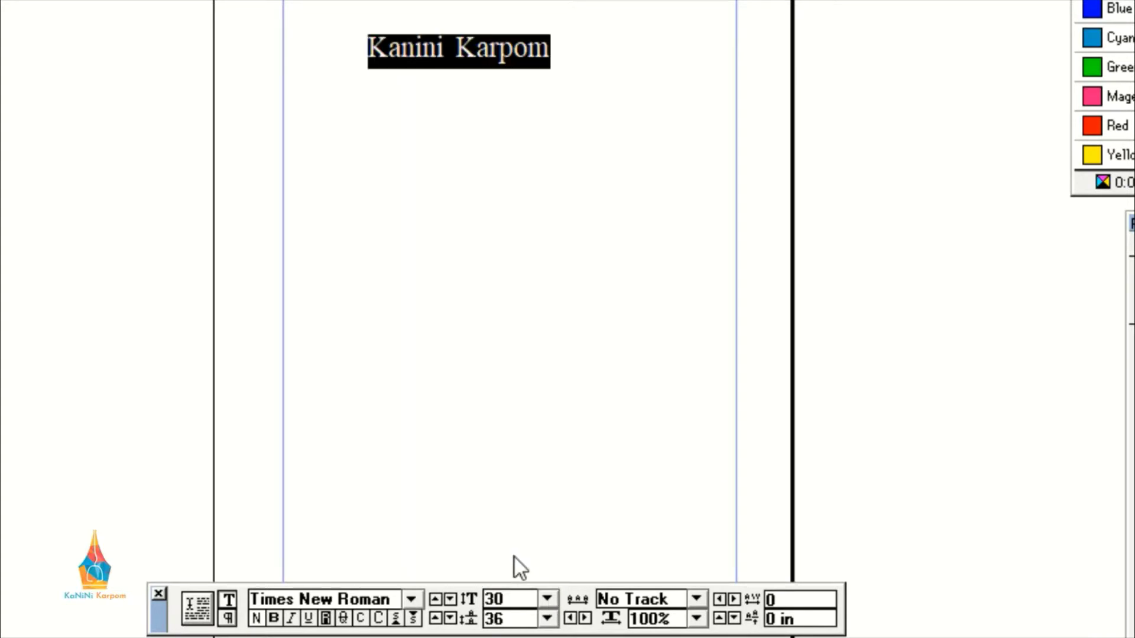
{"action": "left_click", "coordinate": [548, 599]}
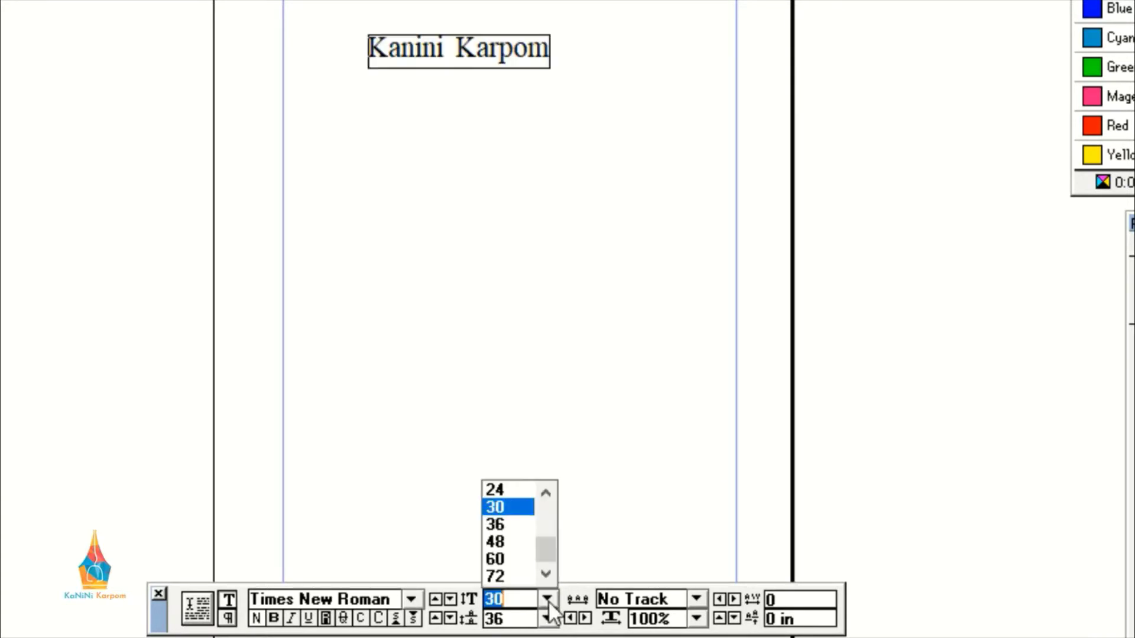
{"action": "left_click", "coordinate": [508, 527]}
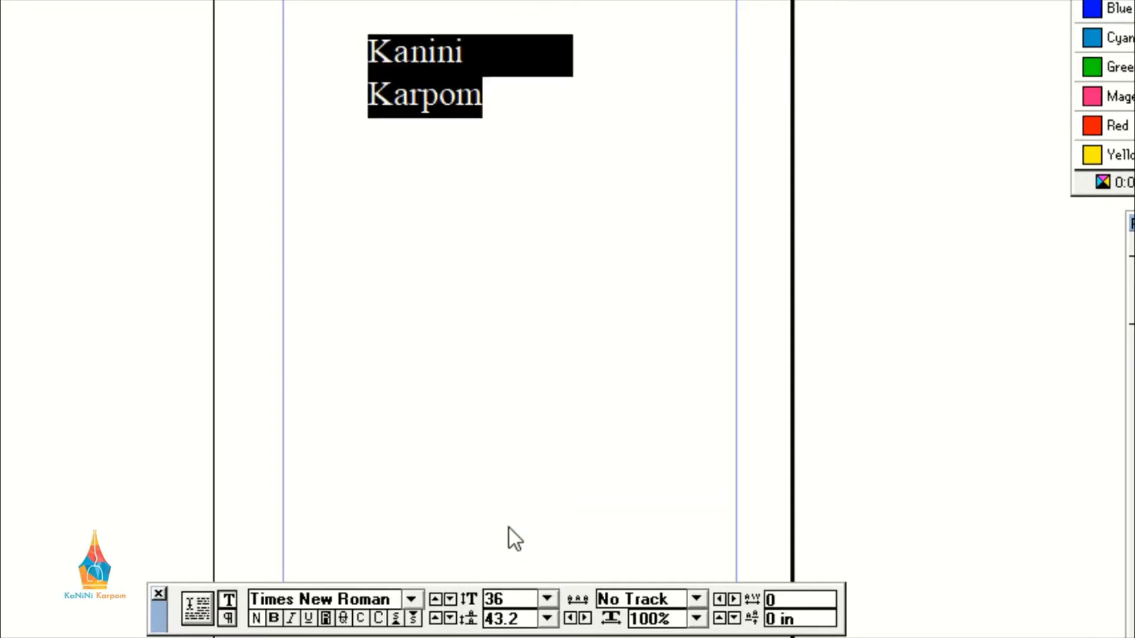
{"action": "left_click", "coordinate": [566, 386]}
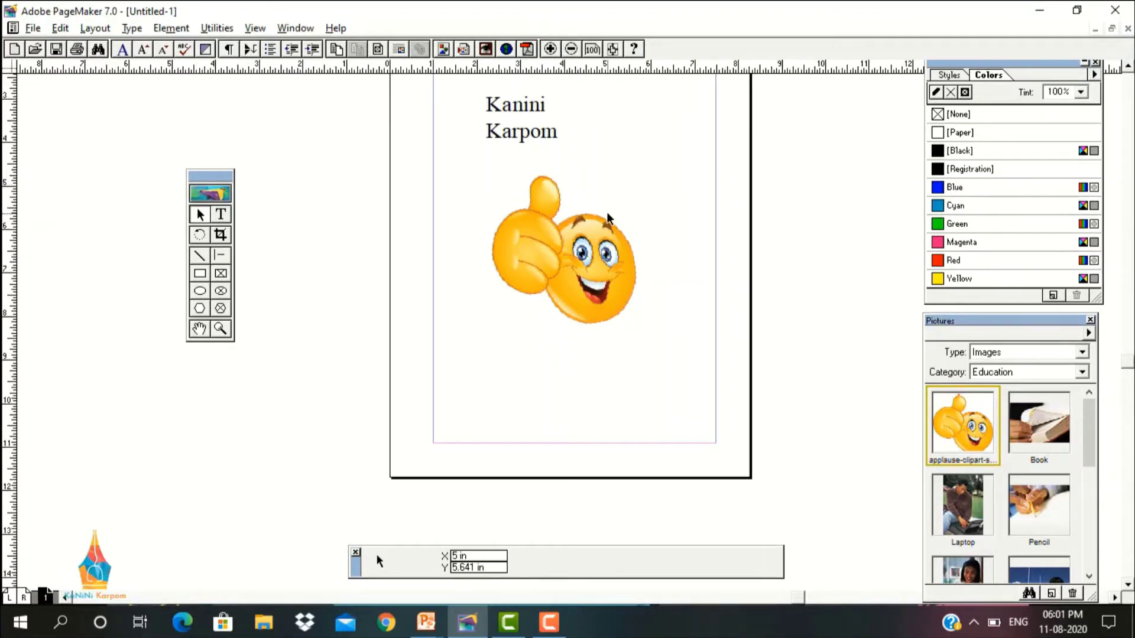
Step: Rotate the thumbs-up emoji picture freehand several times, ending with its thumb pointing towards the page's right edge
{"action": "left_click", "coordinate": [588, 238]}
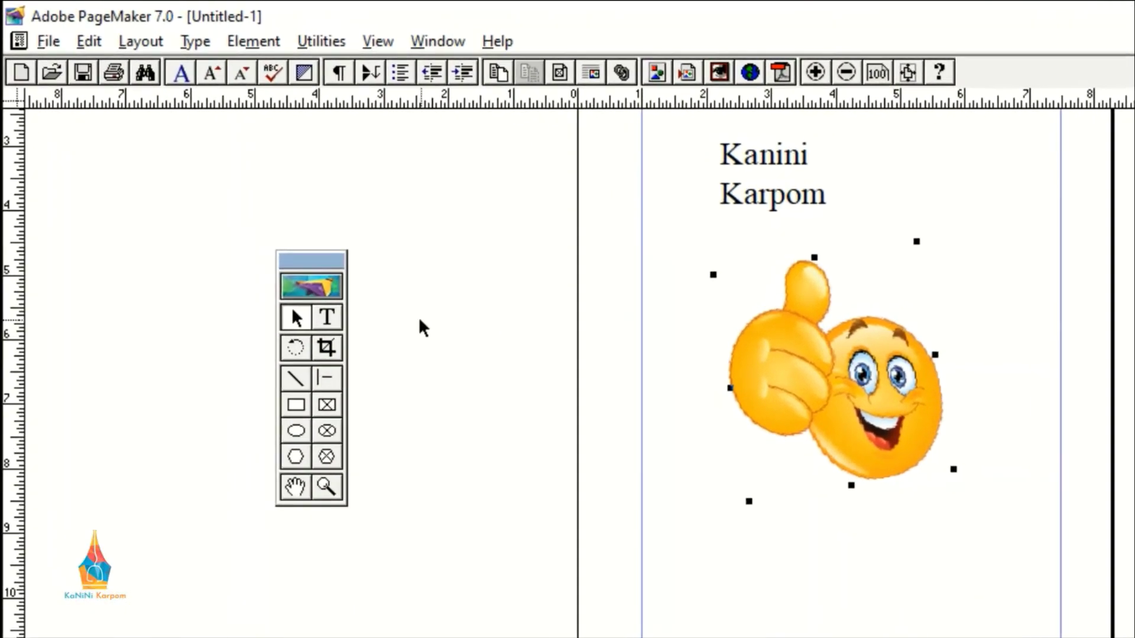
{"action": "left_click", "coordinate": [294, 349]}
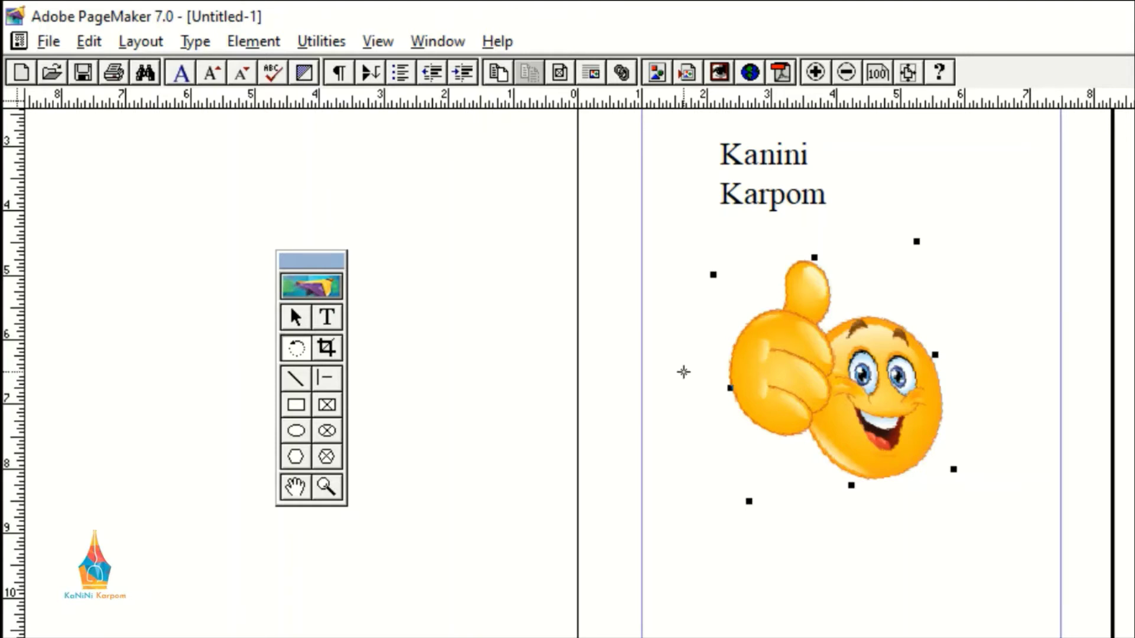
{"action": "left_click_drag", "start_coordinate": [886, 328], "coordinate": [850, 415]}
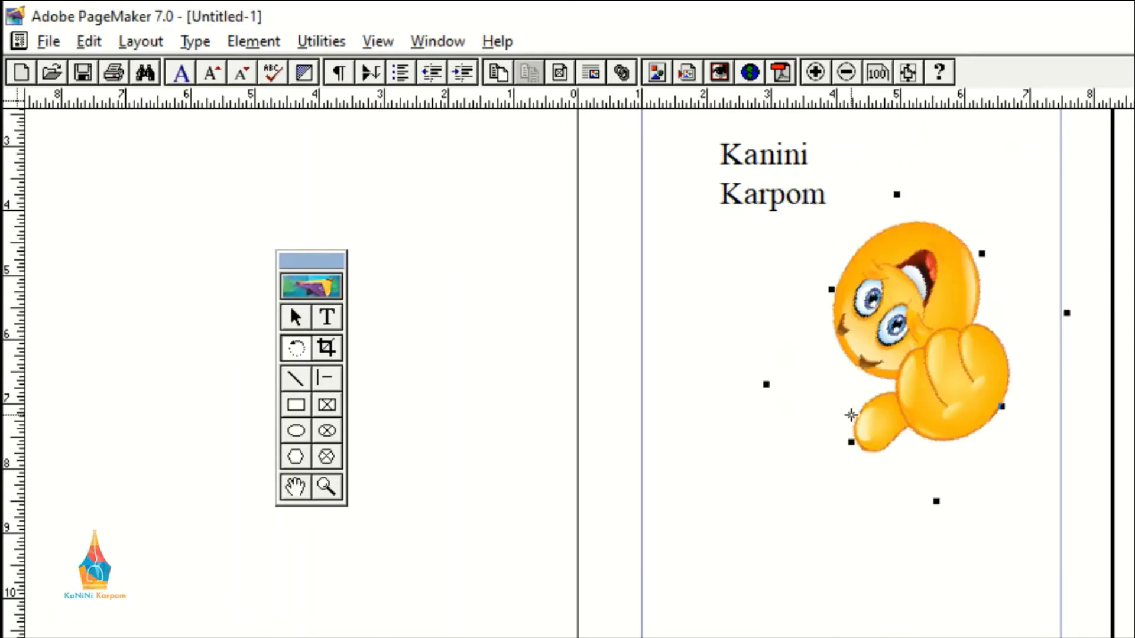
{"action": "left_click_drag", "start_coordinate": [938, 351], "coordinate": [852, 408]}
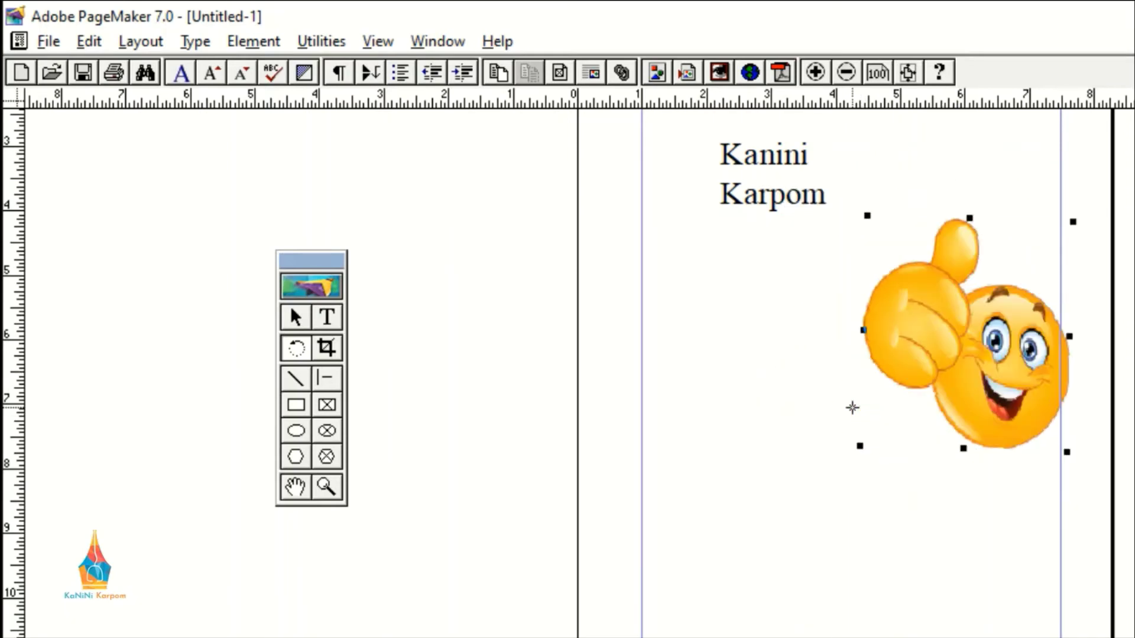
{"action": "left_click_drag", "start_coordinate": [977, 395], "coordinate": [1001, 405]}
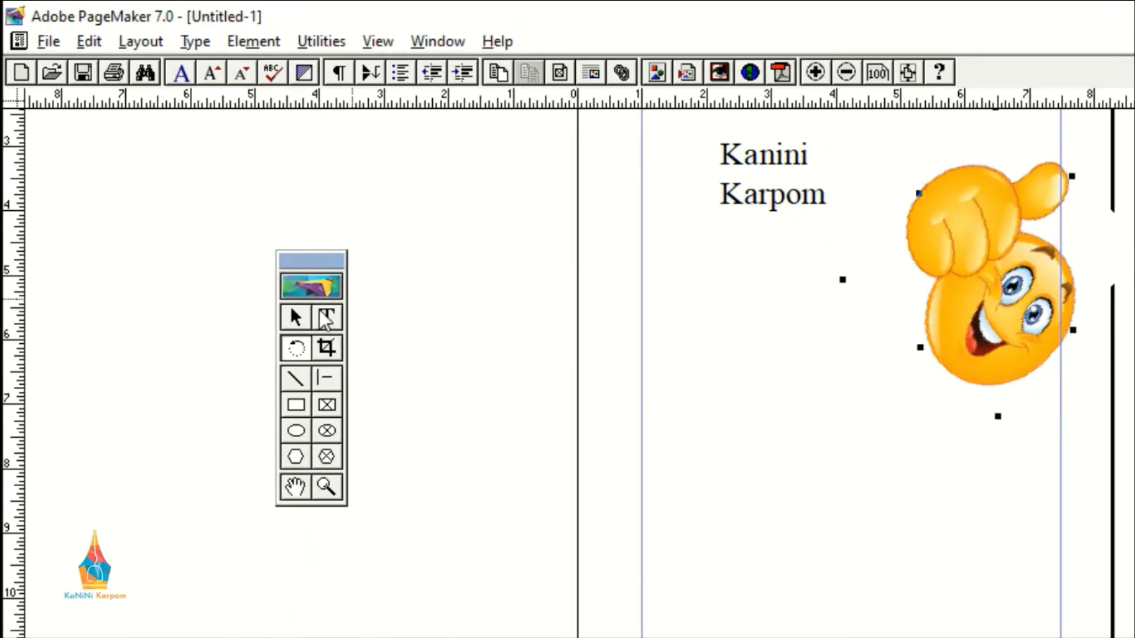
Step: Move the emoji picture back below the "Kanini Karpom" text and rotate it until the thumb points upward
{"action": "left_click", "coordinate": [294, 319]}
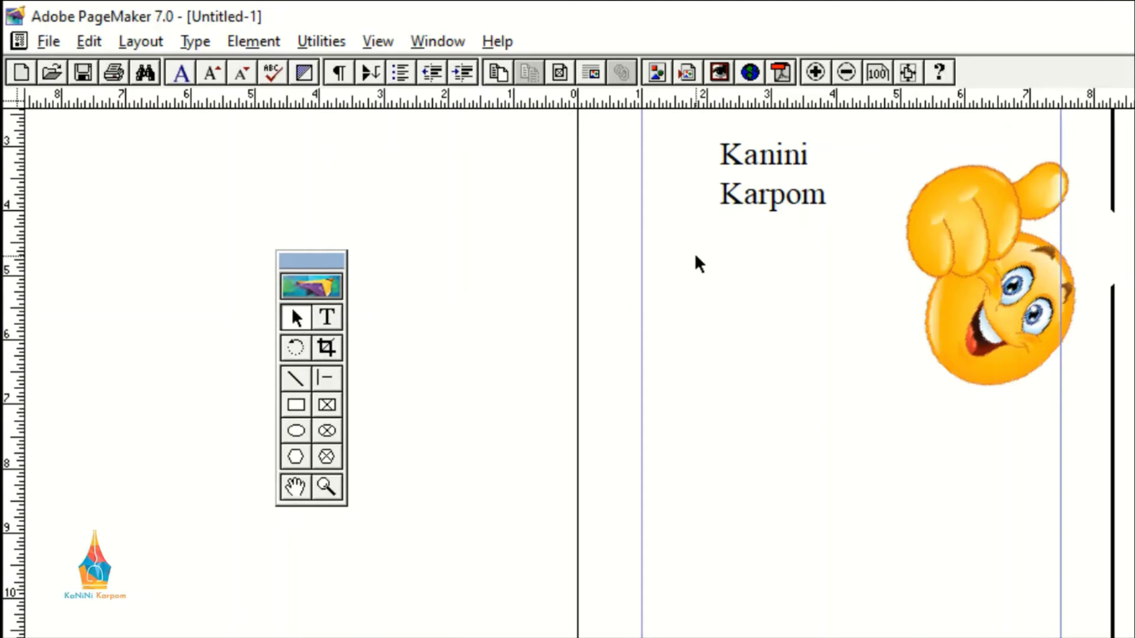
{"action": "left_click", "coordinate": [975, 313]}
{"action": "left_click_drag", "start_coordinate": [975, 314], "coordinate": [859, 452]}
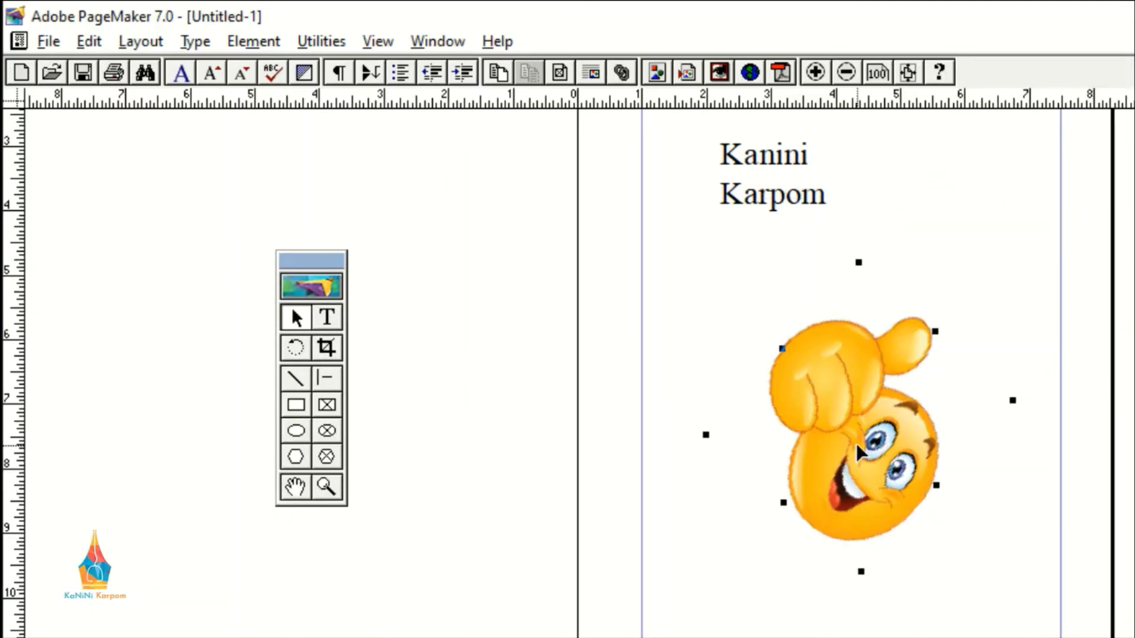
{"action": "left_click", "coordinate": [295, 351]}
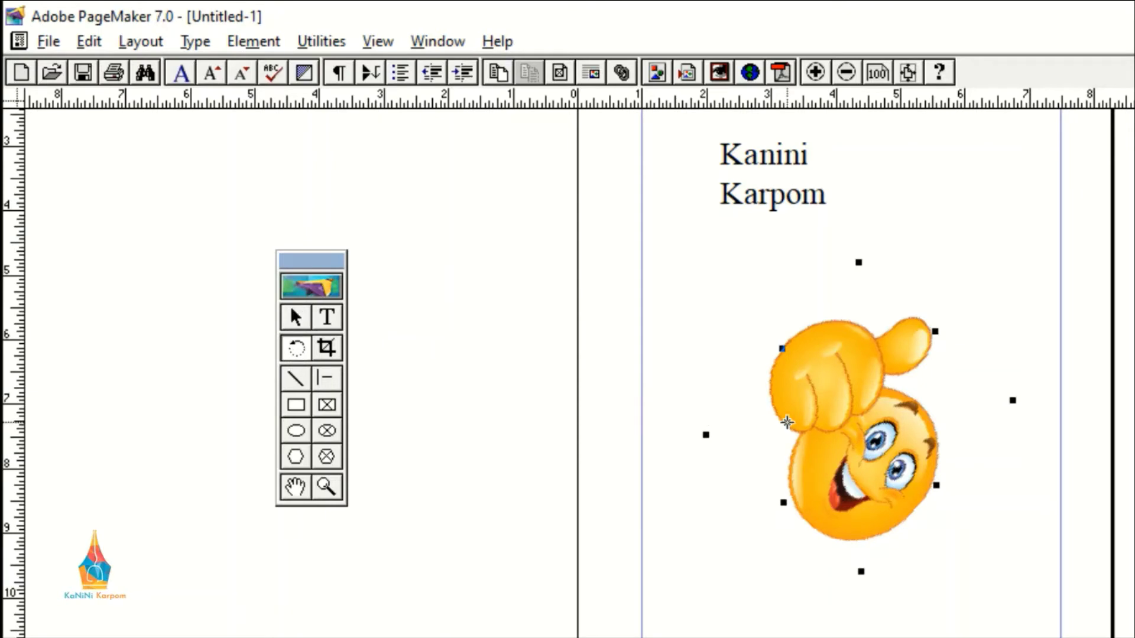
{"action": "left_click_drag", "start_coordinate": [787, 422], "coordinate": [836, 408]}
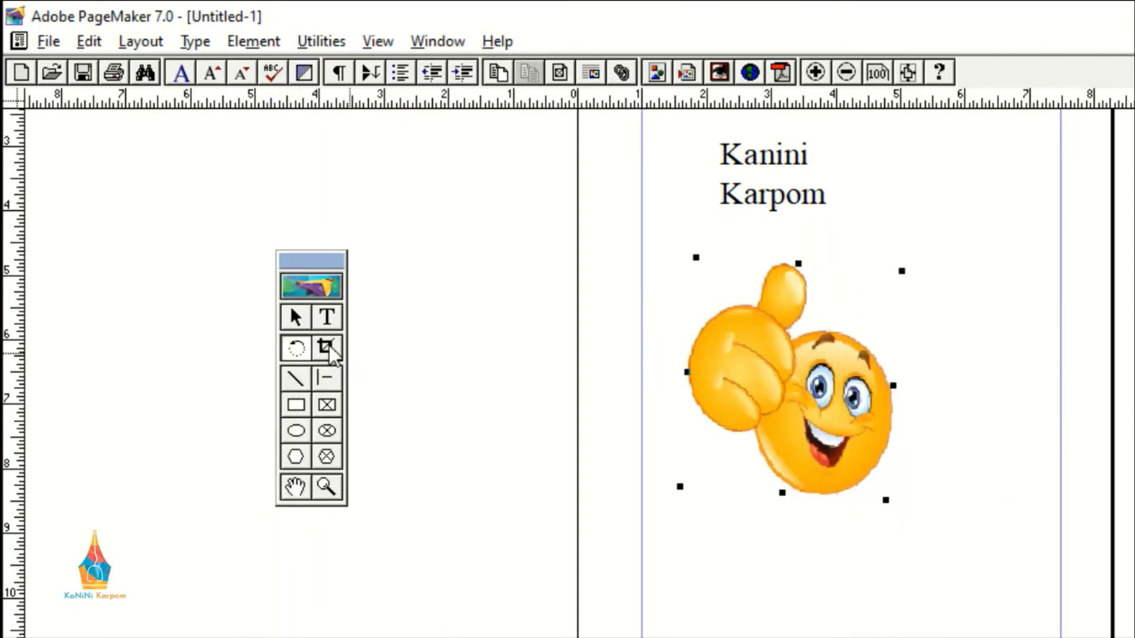
Step: Crop the emoji picture inward from its upper-left corner
{"action": "left_click", "coordinate": [329, 344]}
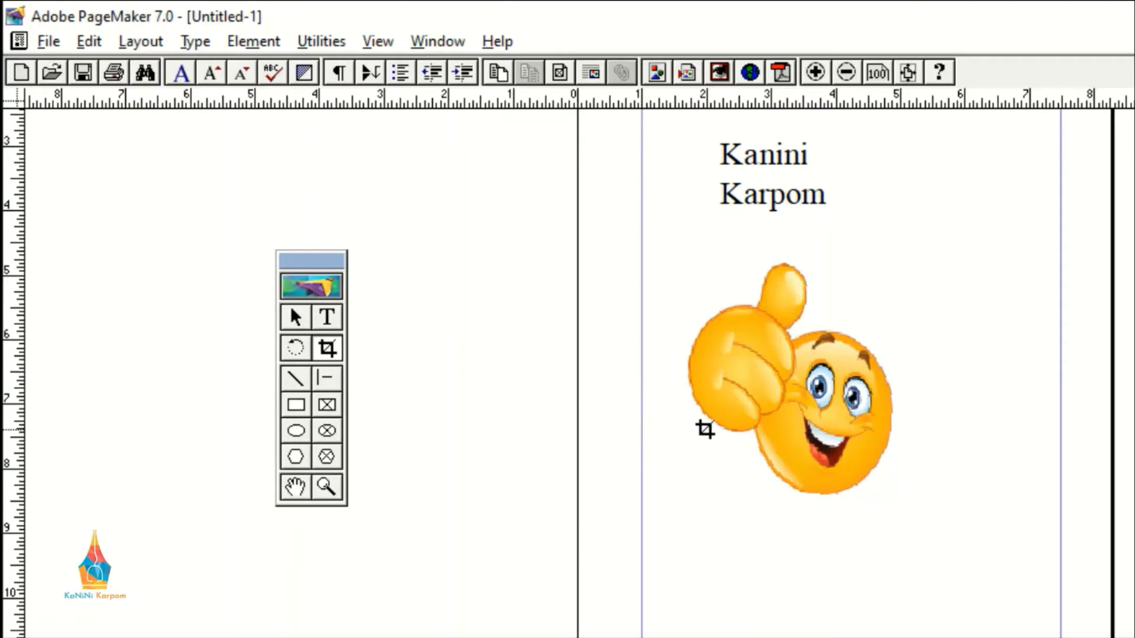
{"action": "left_click", "coordinate": [740, 384]}
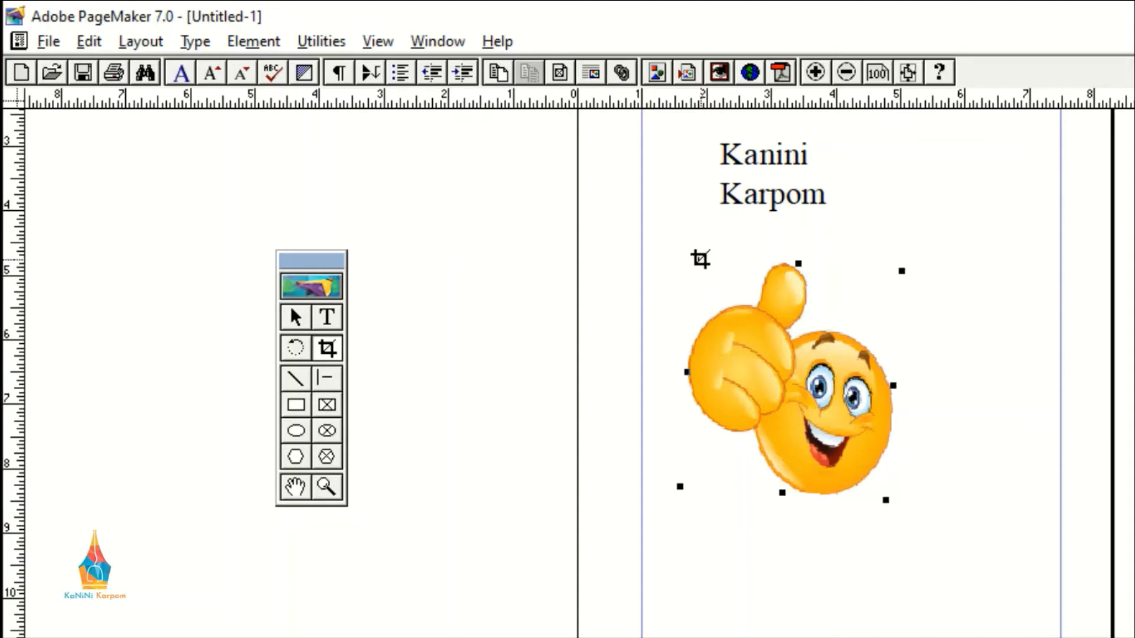
{"action": "left_click_drag", "start_coordinate": [700, 259], "coordinate": [775, 306]}
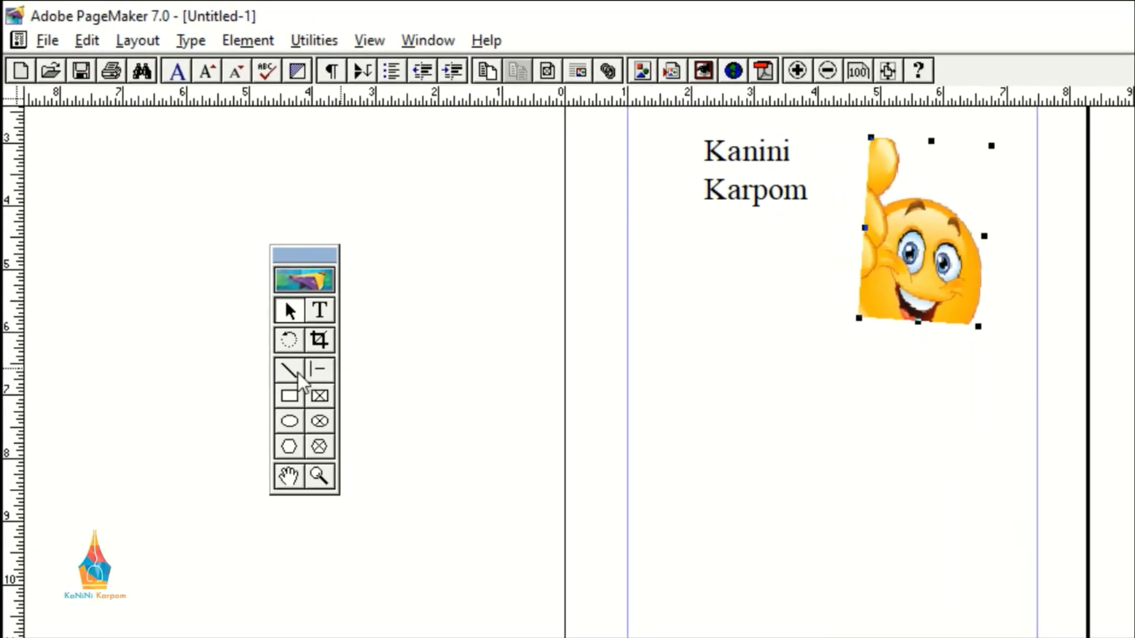
Step: Draw four connected straight lines below the picture, plus a vertical constrained line about 1.4 inches long near the left margin
{"action": "left_click", "coordinate": [290, 374]}
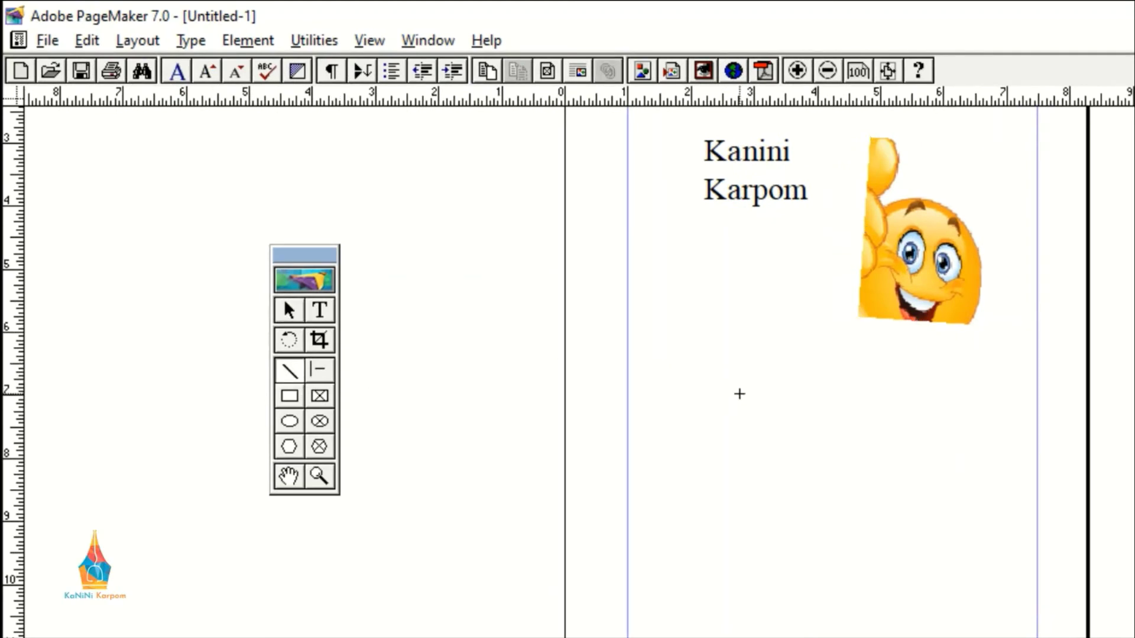
{"action": "mouse_move", "coordinate": [739, 393]}
{"action": "left_mouse_down"}
{"action": "mouse_move", "coordinate": [899, 411]}
{"action": "mouse_move", "coordinate": [868, 467]}
{"action": "mouse_move", "coordinate": [774, 489]}
{"action": "mouse_move", "coordinate": [837, 383]}
{"action": "mouse_move", "coordinate": [955, 435]}
{"action": "left_mouse_up"}
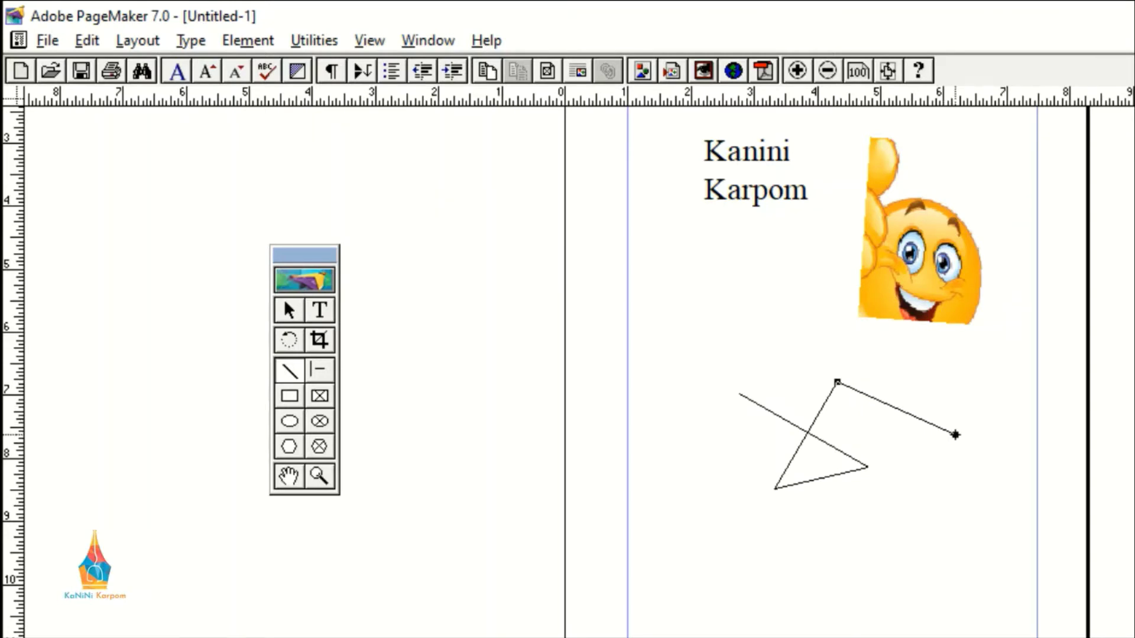
{"action": "left_click", "coordinate": [317, 373]}
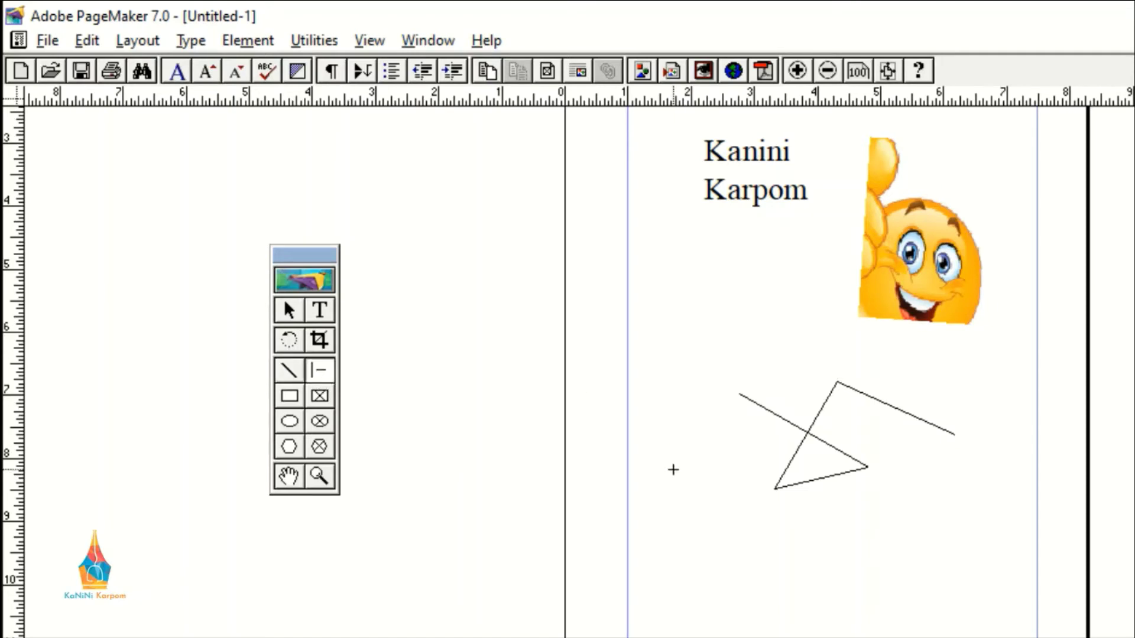
{"action": "left_click_drag", "start_coordinate": [673, 480], "coordinate": [741, 577]}
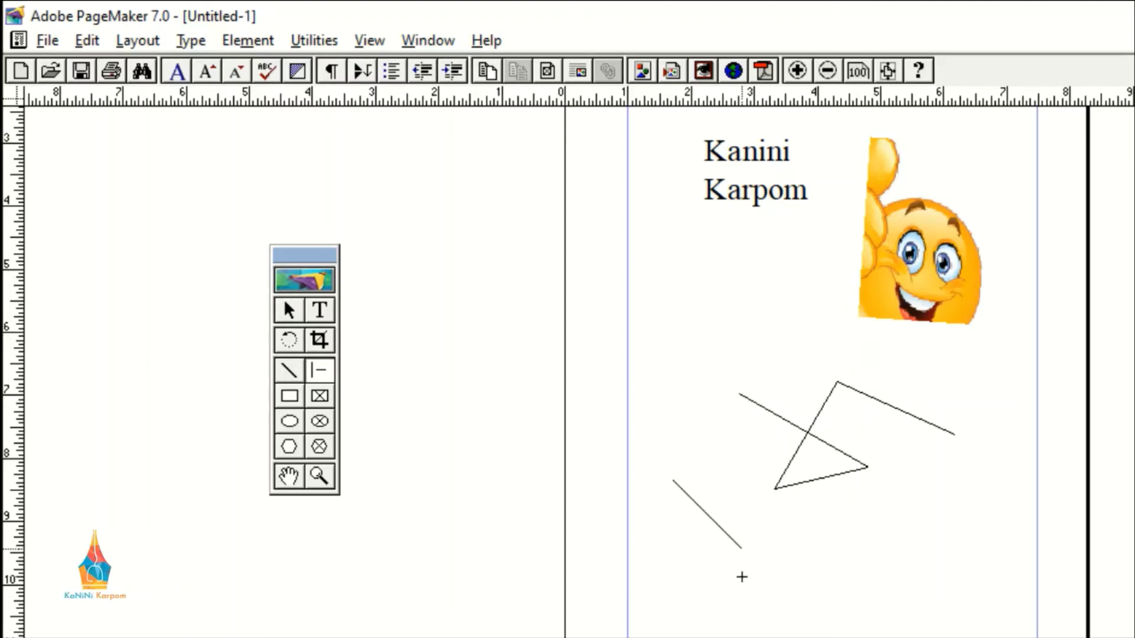
{"action": "left_click_drag", "start_coordinate": [741, 577], "coordinate": [654, 569]}
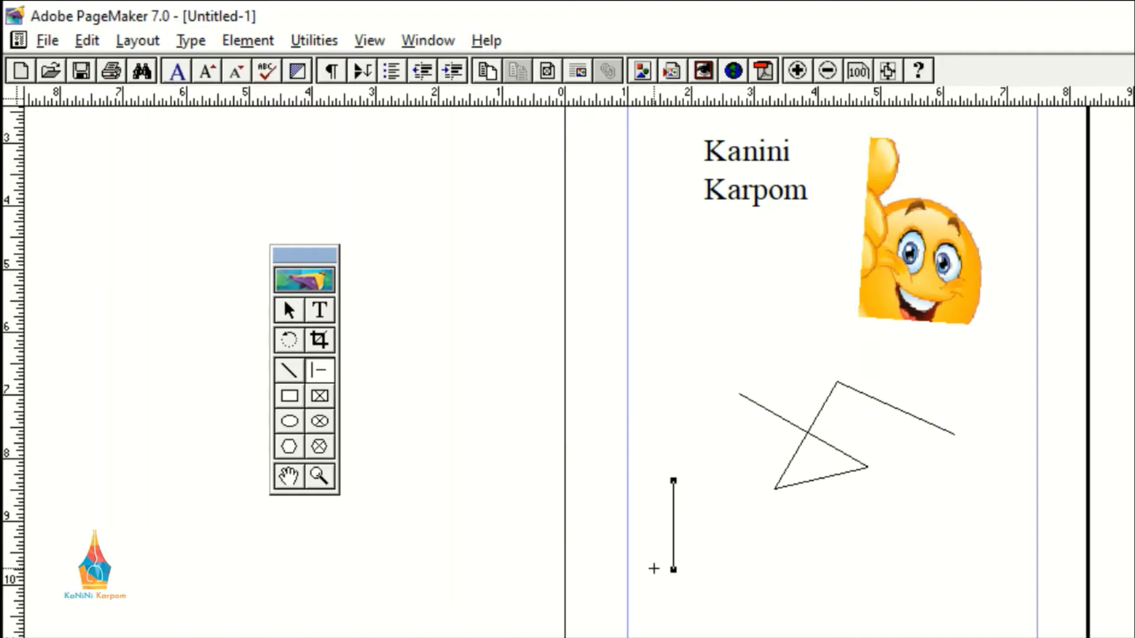
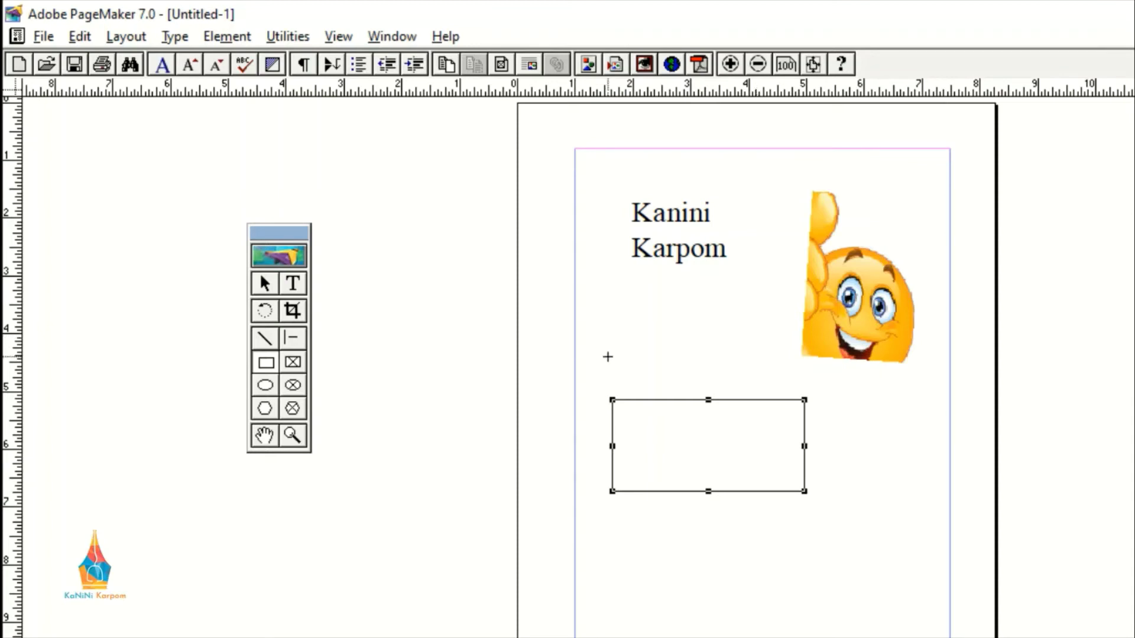
Step: Add a text block inside the rectangle reading "Computer Application"
{"action": "left_click", "coordinate": [293, 284]}
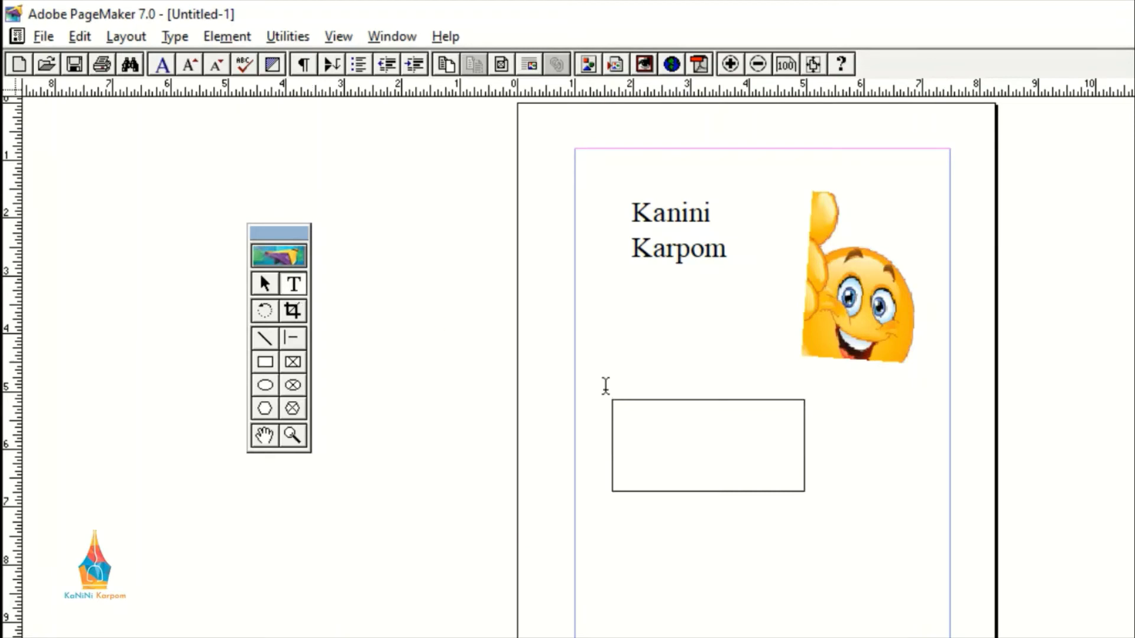
{"action": "left_click_drag", "start_coordinate": [646, 424], "coordinate": [736, 473]}
{"action": "type", "text": "Computer A"}
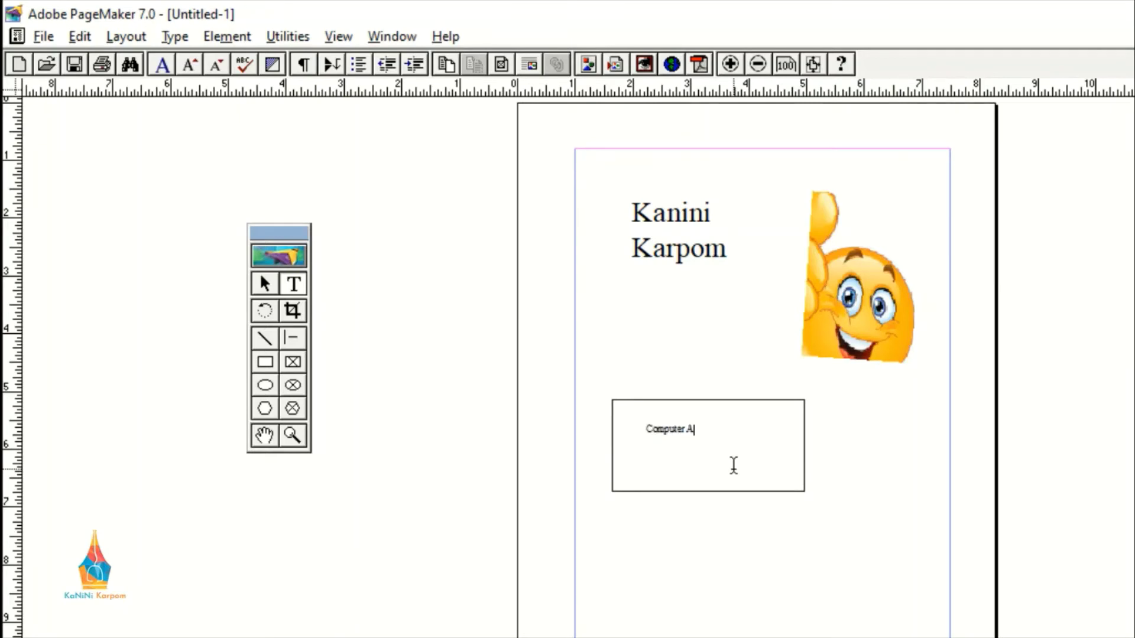
{"action": "type", "text": "pplication"}
Step: Set the font size of the whole "Computer Application" text to 18 points and return to the Pointer tool
{"action": "key", "text": "shift+Left"}
{"action": "key", "text": "shift+Left"}
{"action": "key", "text": "shift+Left"}
{"action": "key", "text": "shift+Left"}
{"action": "key", "text": "shift+Left"}
{"action": "key", "text": "shift+Left"}
{"action": "key", "text": "shift+Left"}
{"action": "key", "text": "shift+Left"}
{"action": "key", "text": "shift+Left"}
{"action": "key", "text": "shift+Left"}
{"action": "key", "text": "shift+Left"}
{"action": "key", "text": "shift+Left"}
{"action": "key", "text": "shift+Left"}
{"action": "key", "text": "shift+Left"}
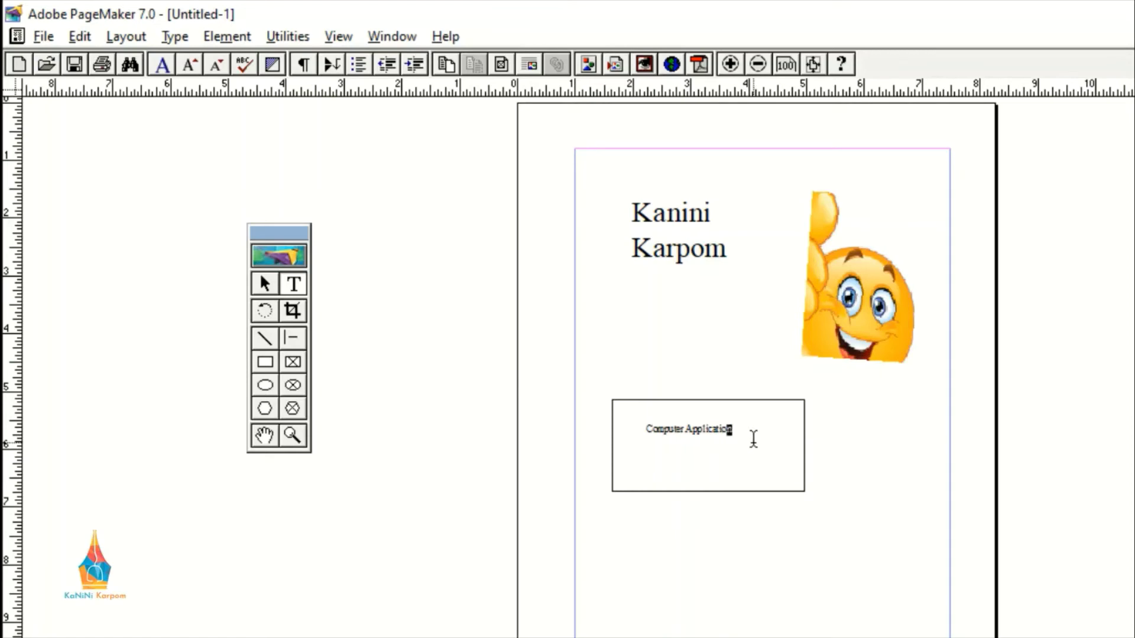
{"action": "key", "text": "shift+Left"}
{"action": "key", "text": "shift+Left"}
{"action": "key", "text": "shift+Left"}
{"action": "key", "text": "shift+Left"}
{"action": "key", "text": "shift+Left"}
{"action": "key", "text": "shift+Left"}
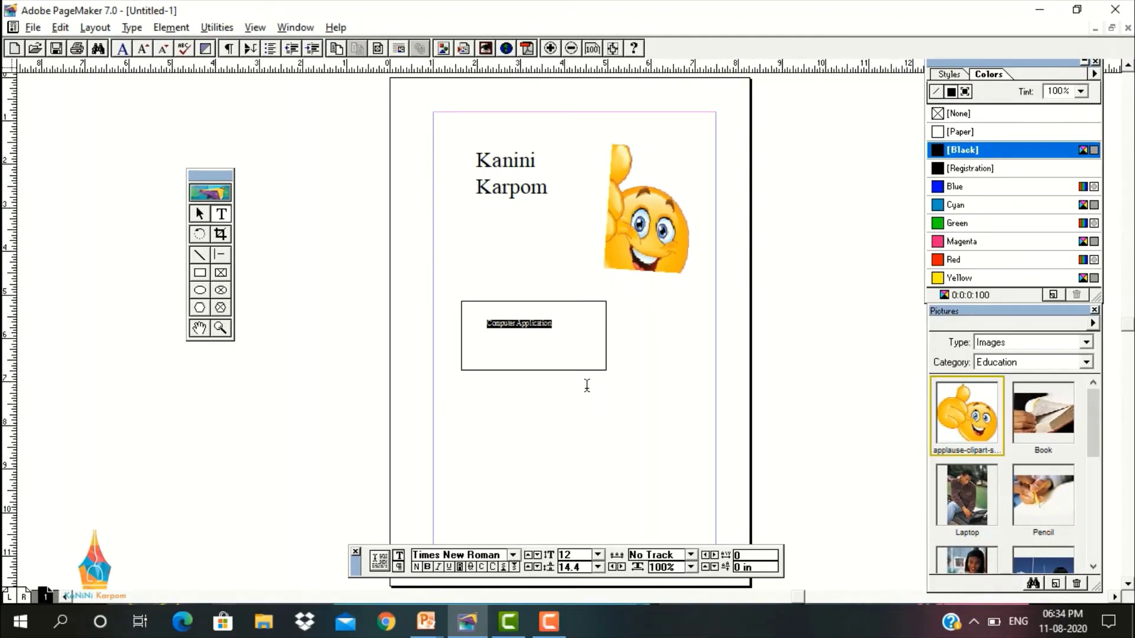
{"action": "left_click", "coordinate": [597, 555]}
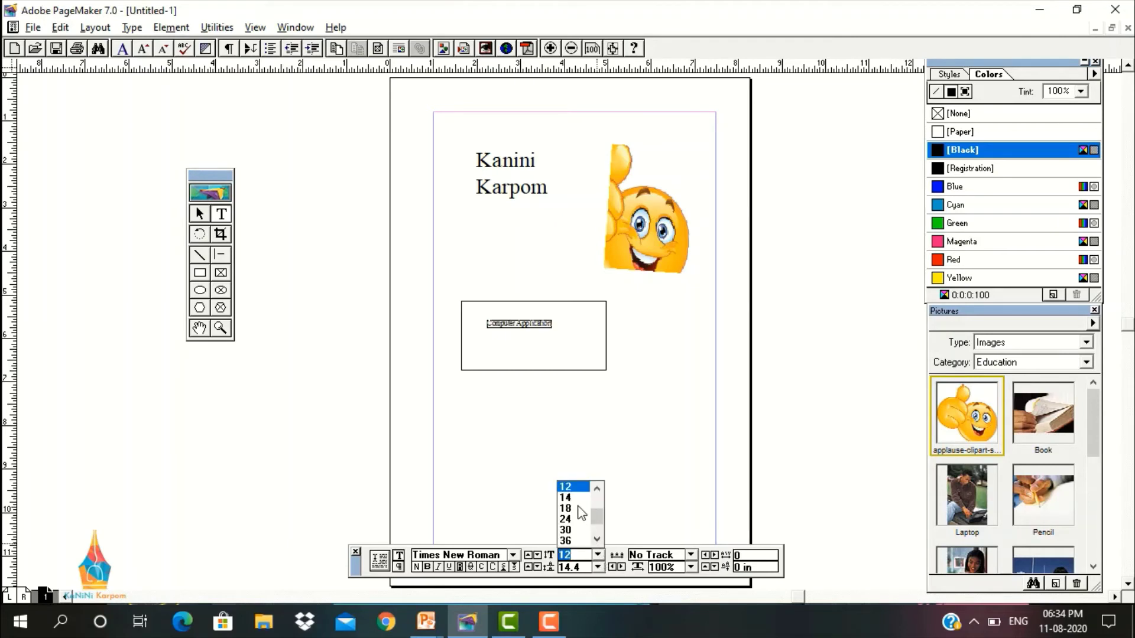
{"action": "left_click", "coordinate": [580, 509]}
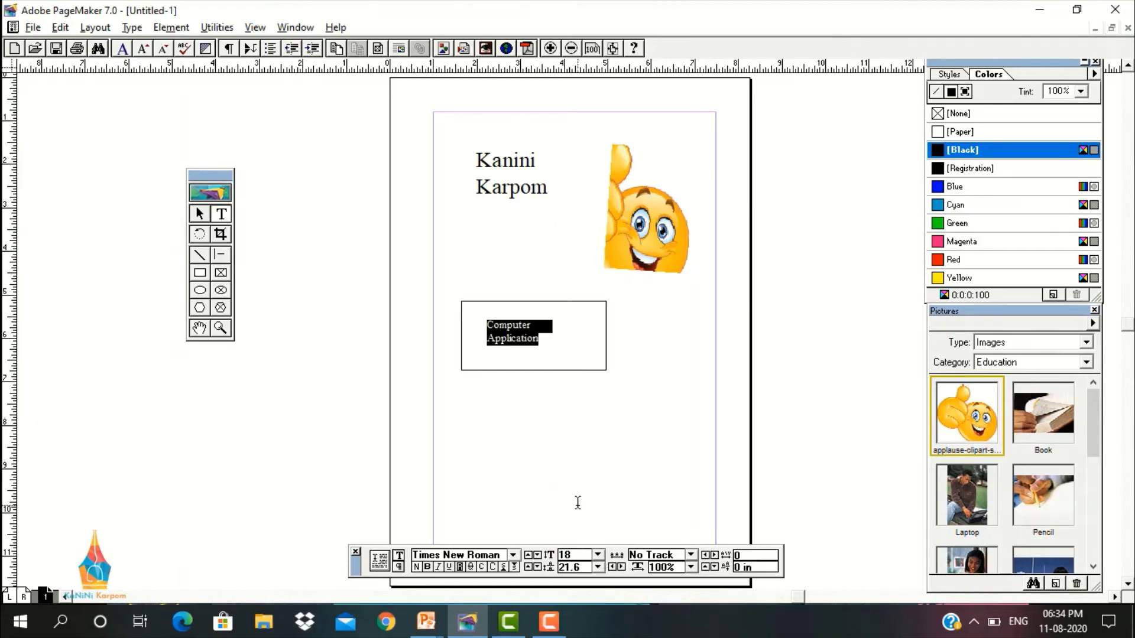
{"action": "left_click", "coordinate": [578, 502]}
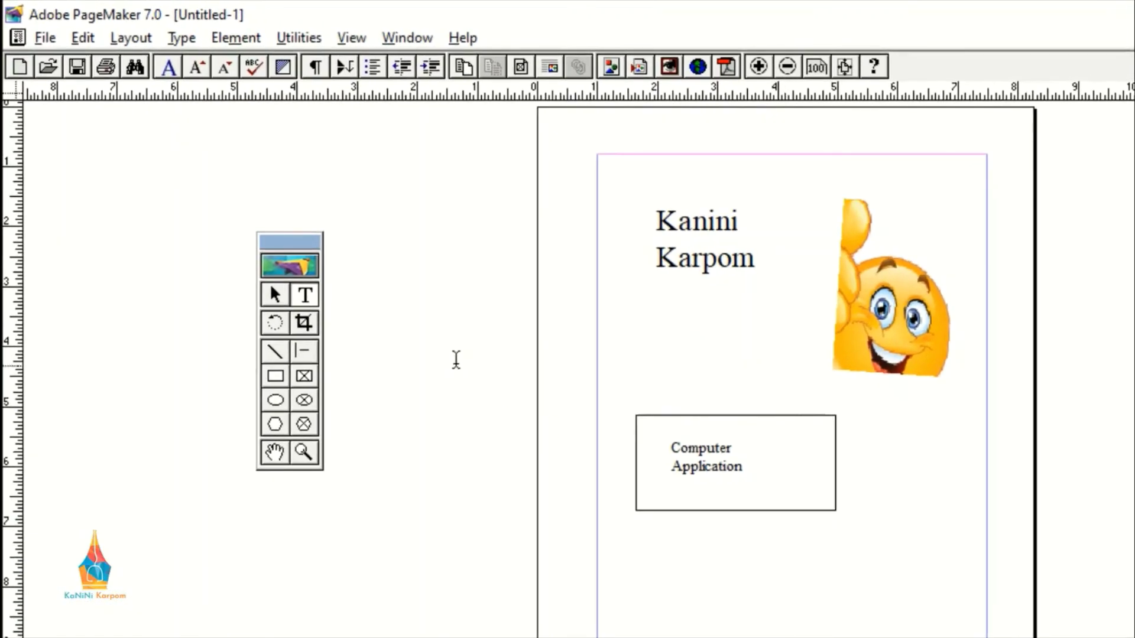
{"action": "left_click", "coordinate": [276, 293]}
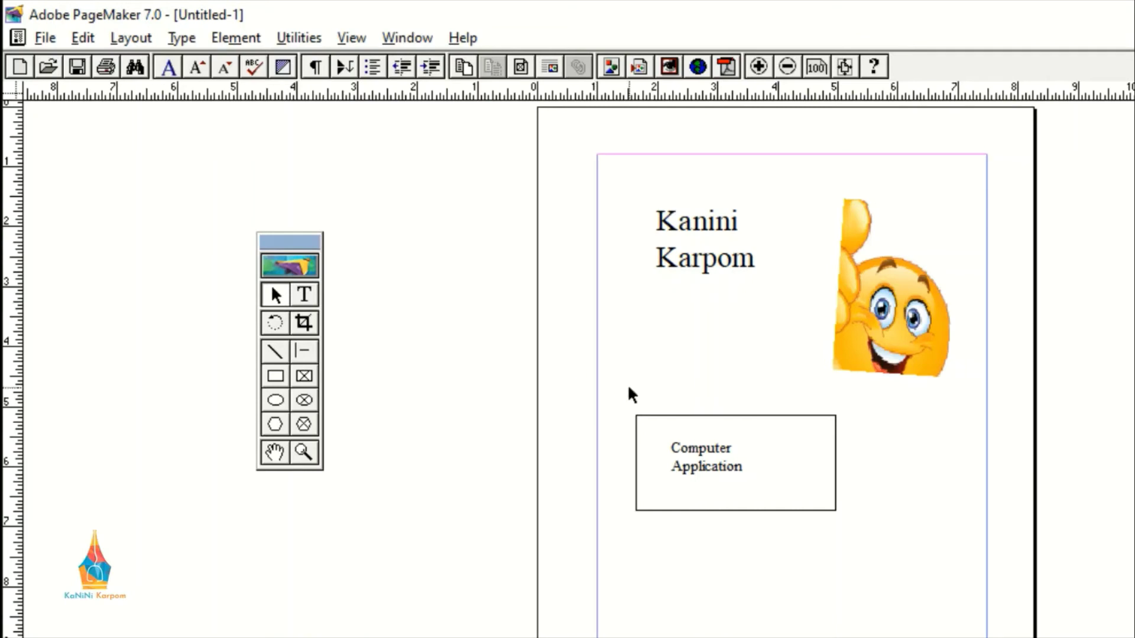
Step: Move the rectangle right so it sits beneath the emoji picture, and move the "Computer Application" text block back inside it
{"action": "left_click", "coordinate": [742, 420]}
{"action": "left_click_drag", "start_coordinate": [740, 416], "coordinate": [905, 418]}
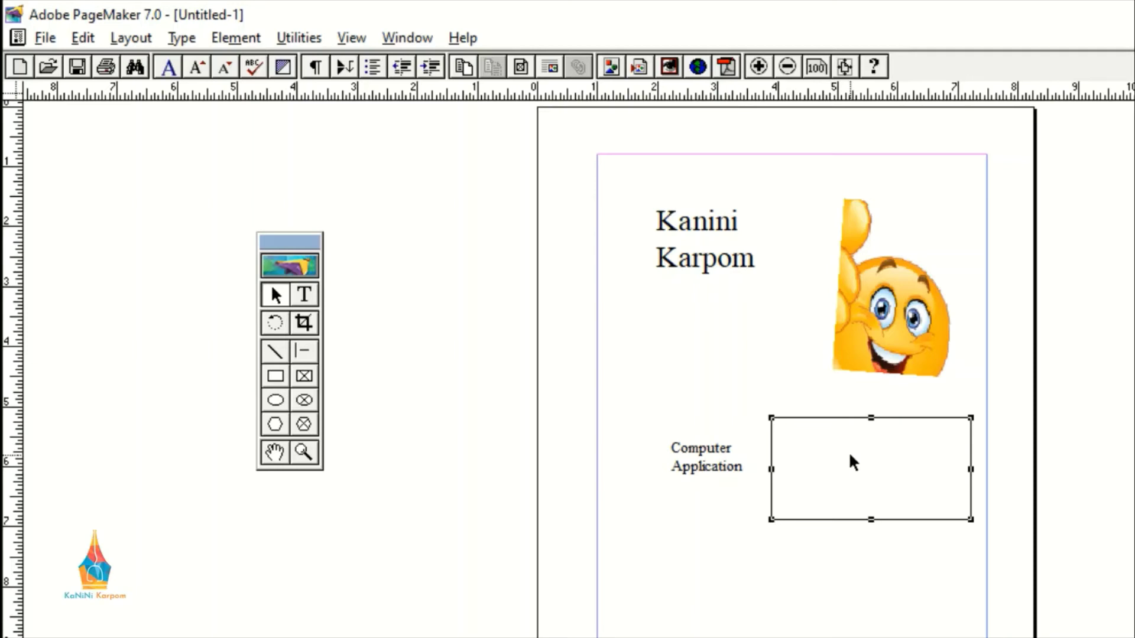
{"action": "left_click", "coordinate": [694, 471]}
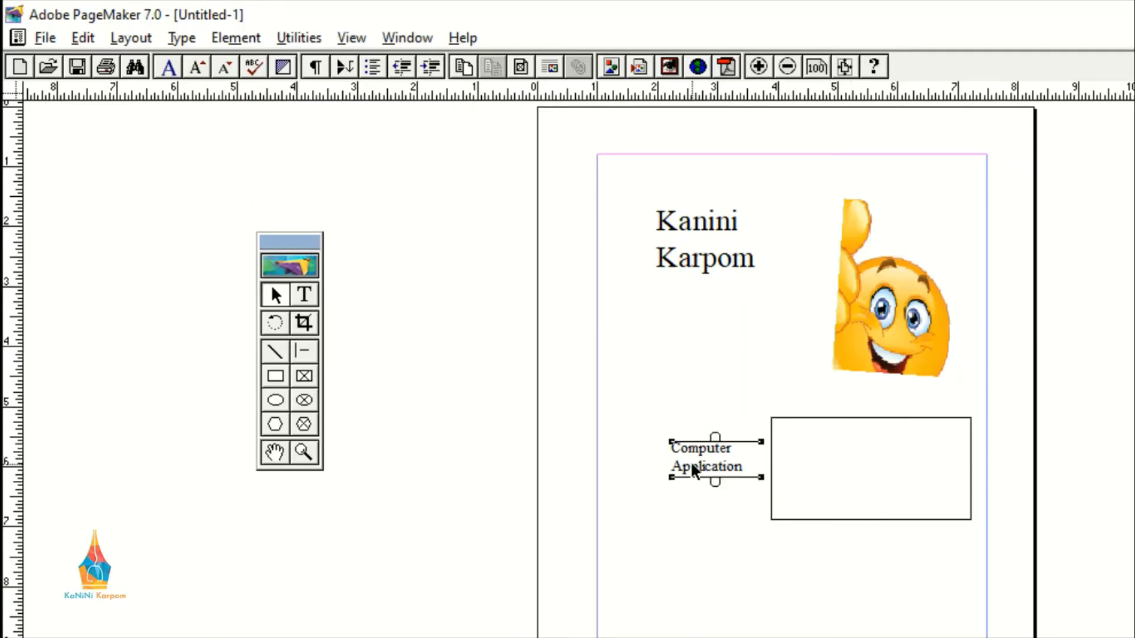
{"action": "left_click_drag", "start_coordinate": [692, 450], "coordinate": [836, 457]}
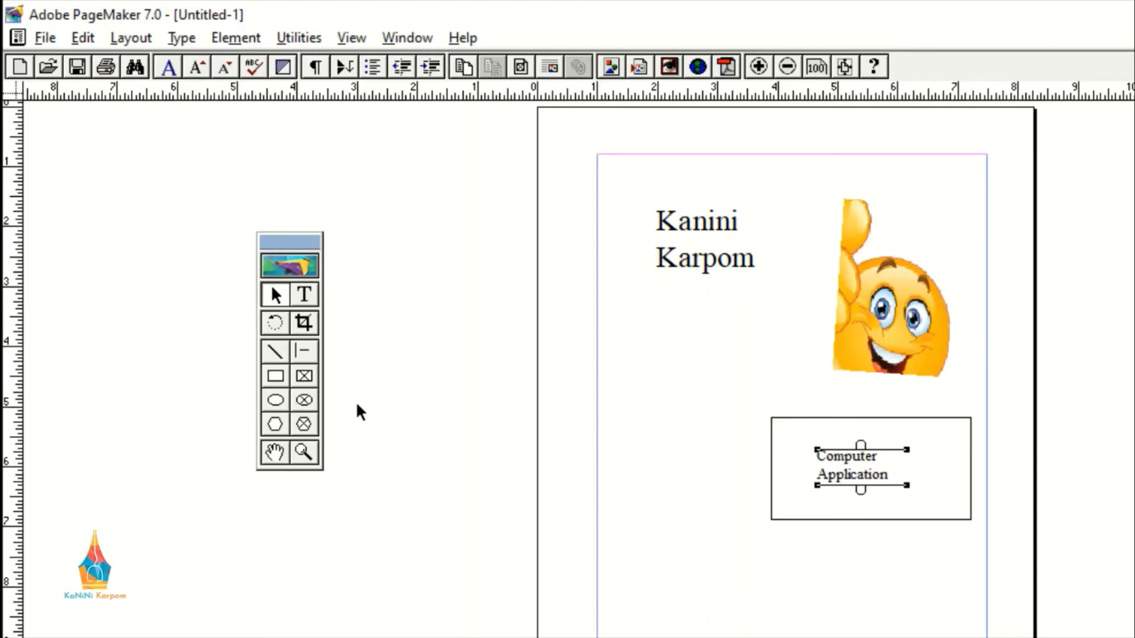
Step: Draw a rectangular frame about 3.45 inches wide below the rectangle and enter the text "Computer Application" directly in it
{"action": "left_click", "coordinate": [307, 377]}
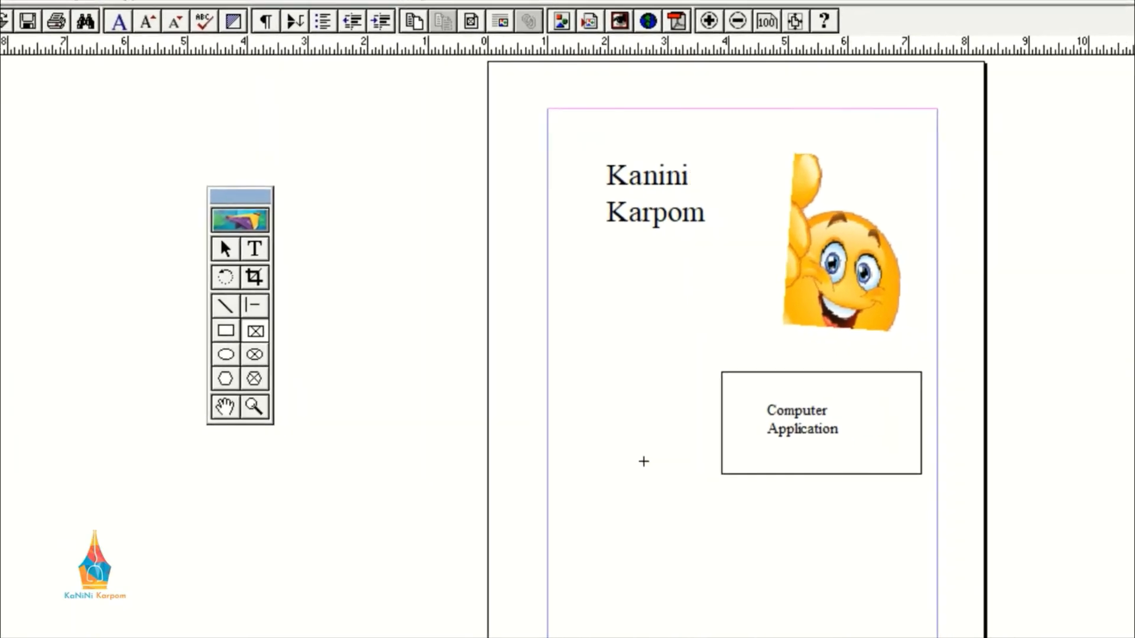
{"action": "left_click_drag", "start_coordinate": [500, 382], "coordinate": [707, 512]}
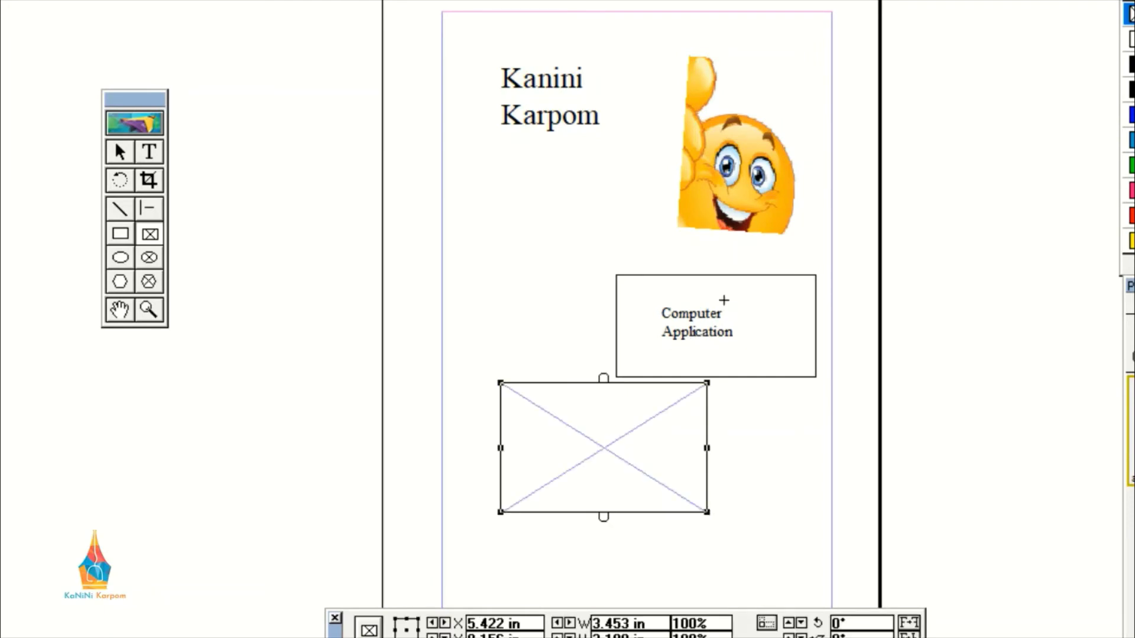
{"action": "left_click", "coordinate": [579, 426]}
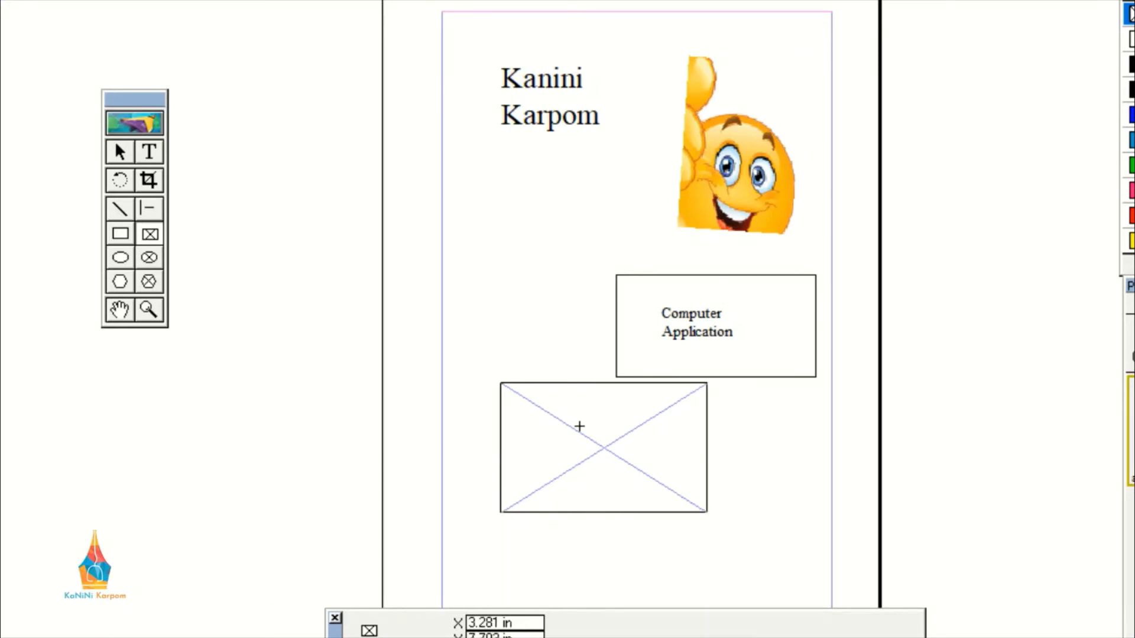
{"action": "left_click", "coordinate": [152, 153]}
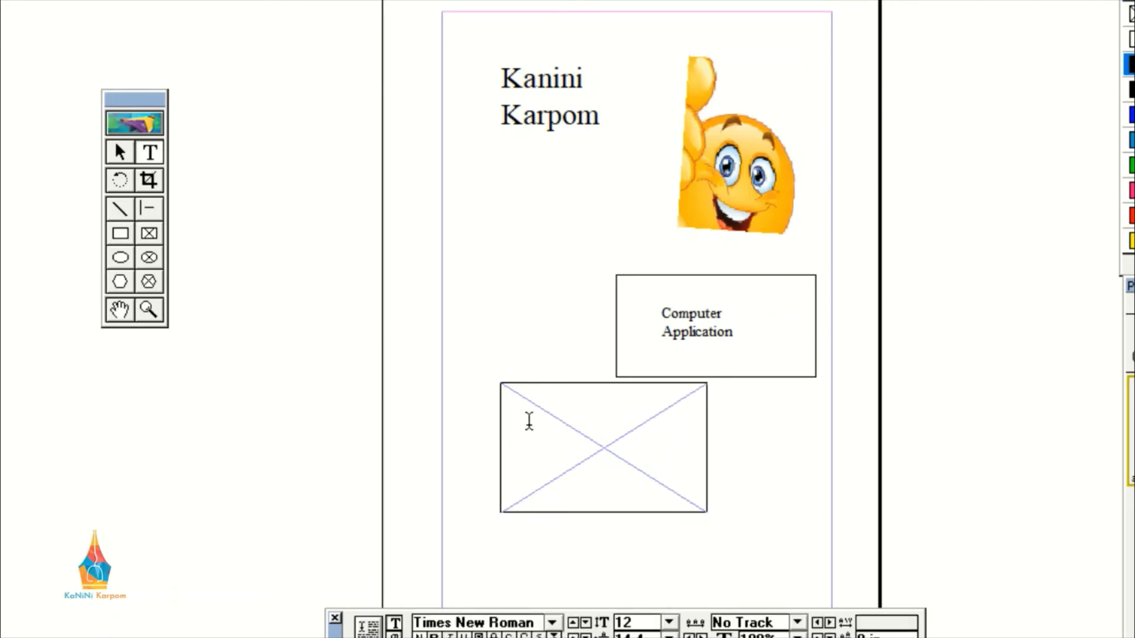
{"action": "left_click_drag", "start_coordinate": [529, 424], "coordinate": [629, 459]}
{"action": "type", "text": "9omputer"}
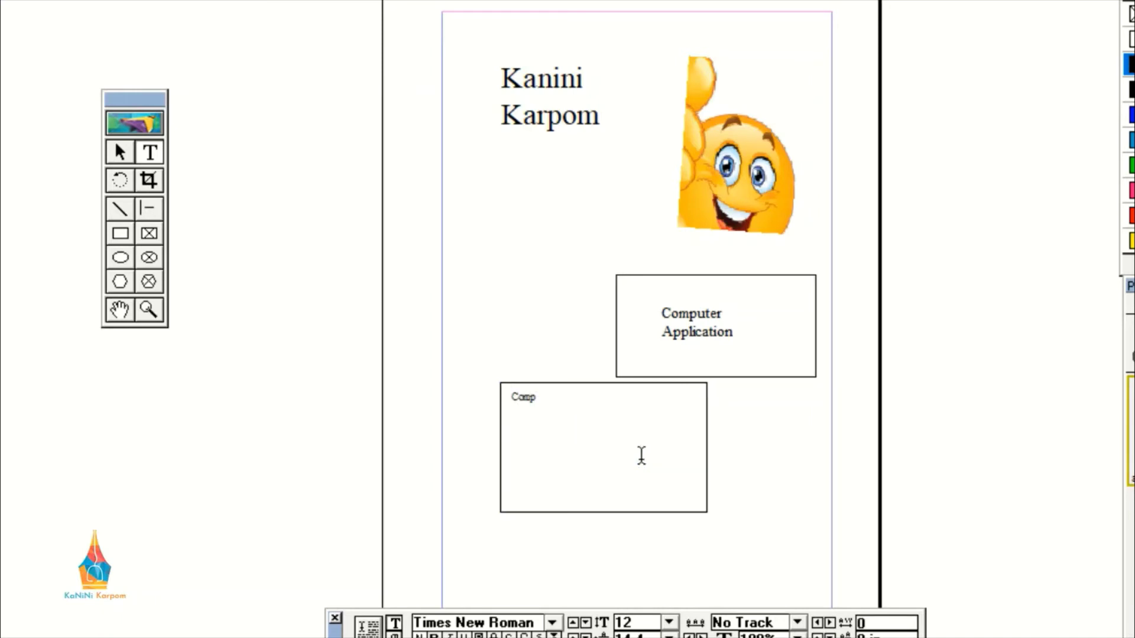
{"action": "type", "text": " Application"}
Step: Set the font size of all the text in the new frame to 24 points, trying 18 points first
{"action": "key", "text": "ctrl+a"}
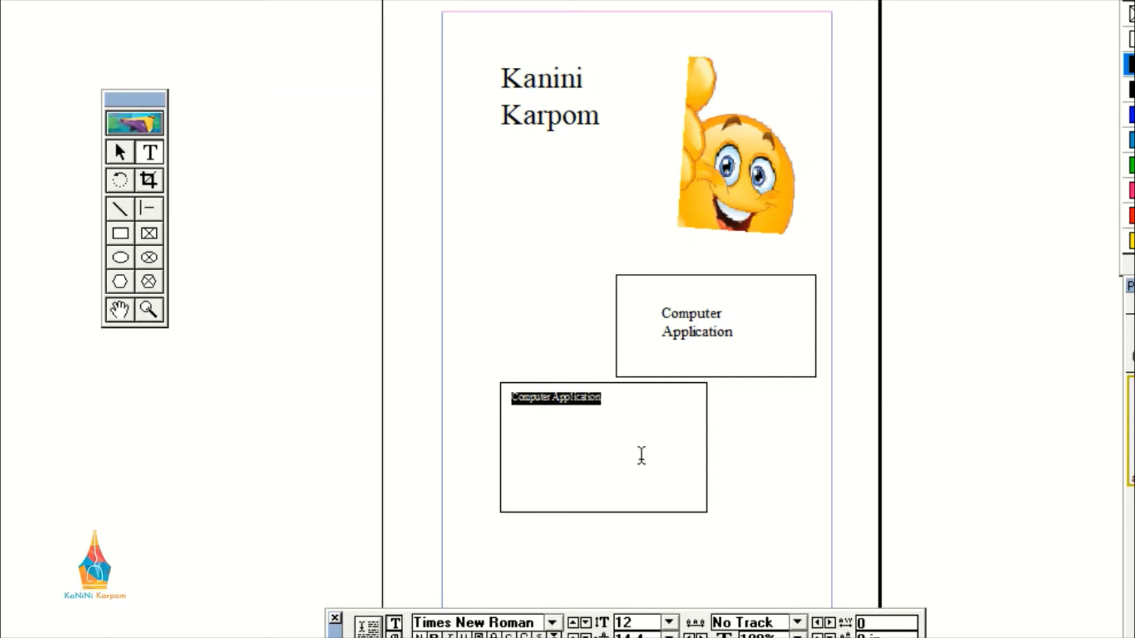
{"action": "left_click", "coordinate": [668, 621]}
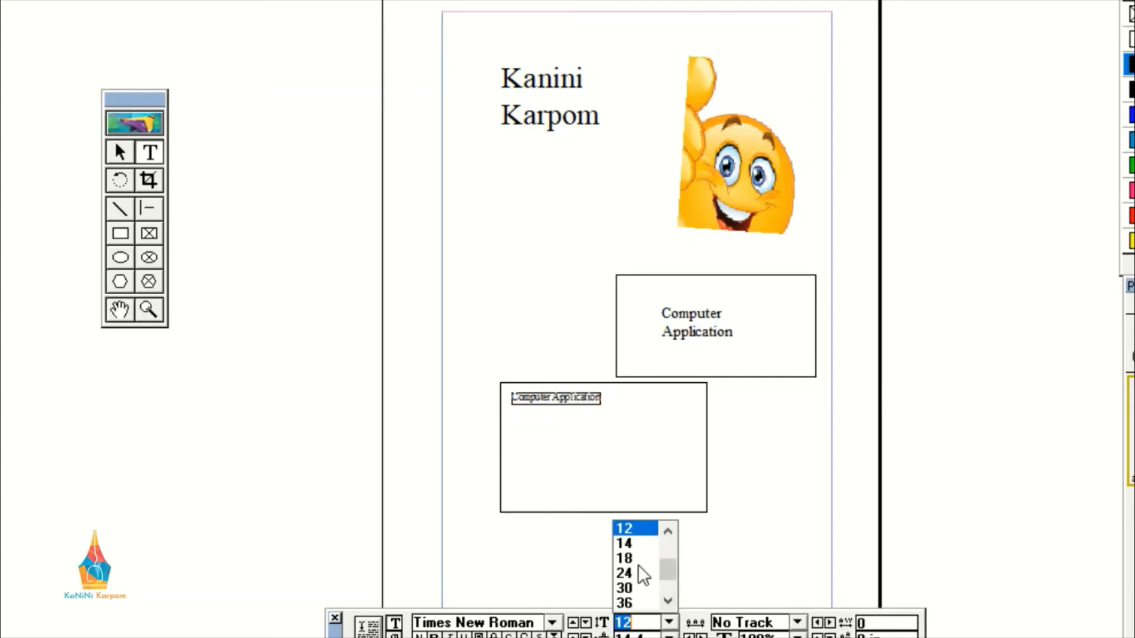
{"action": "type", "text": "18"}
{"action": "key", "text": "Return"}
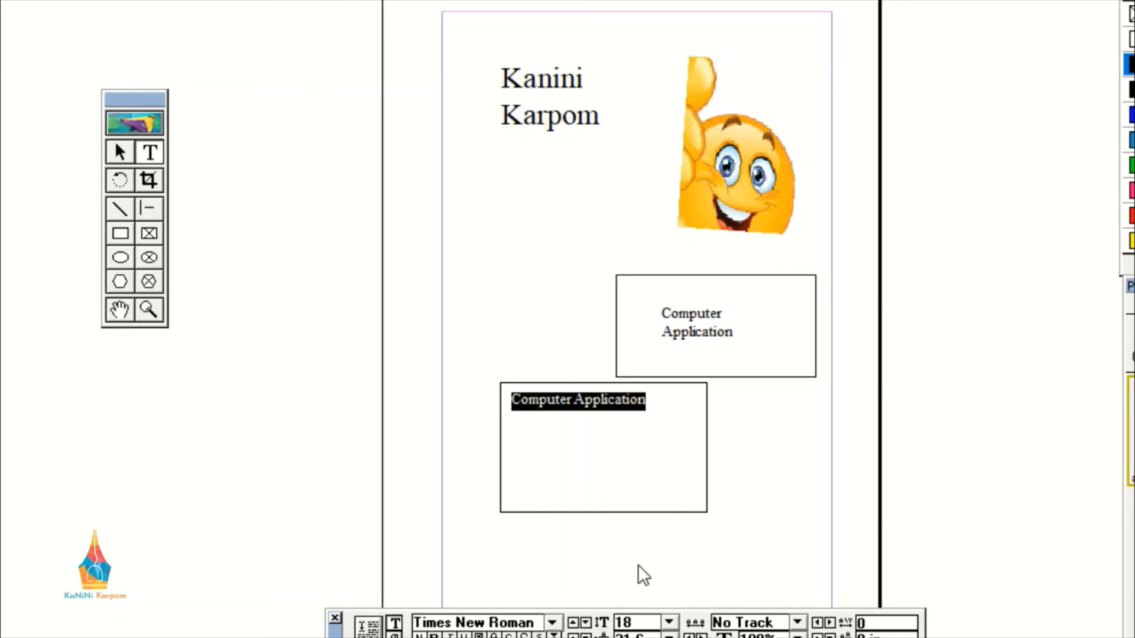
{"action": "left_click", "coordinate": [669, 622]}
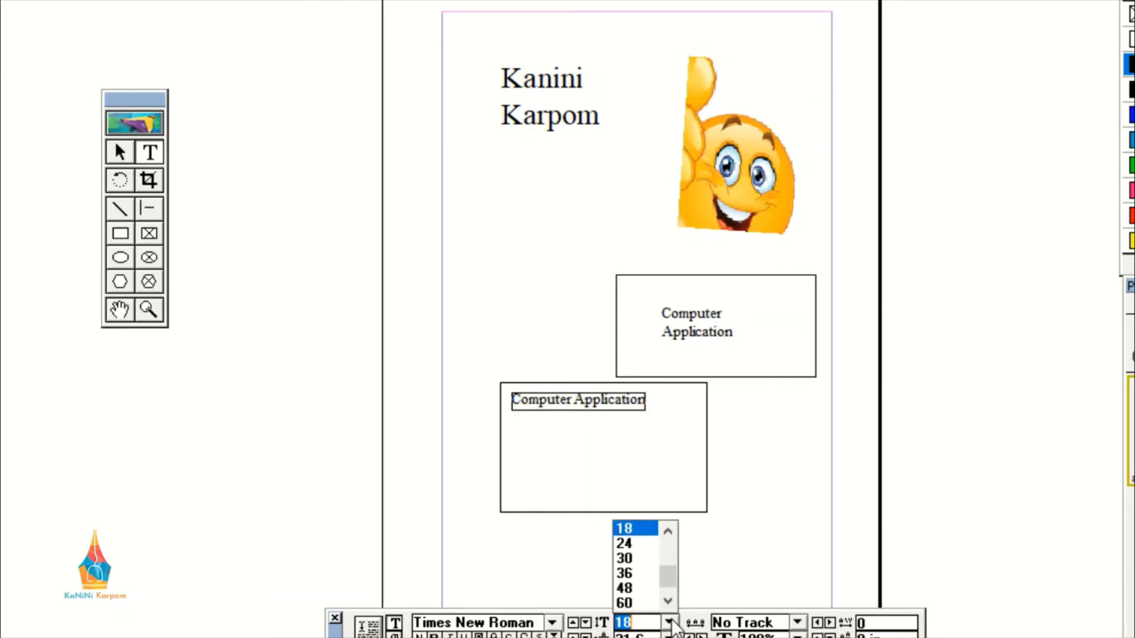
{"action": "left_click", "coordinate": [638, 542]}
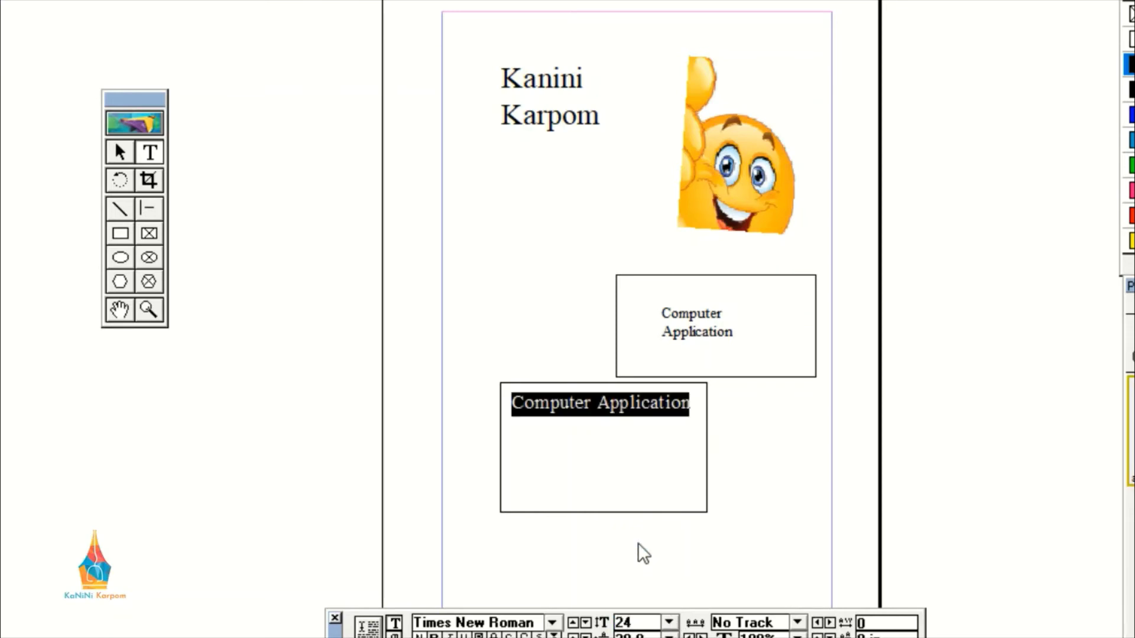
{"action": "left_click", "coordinate": [777, 477]}
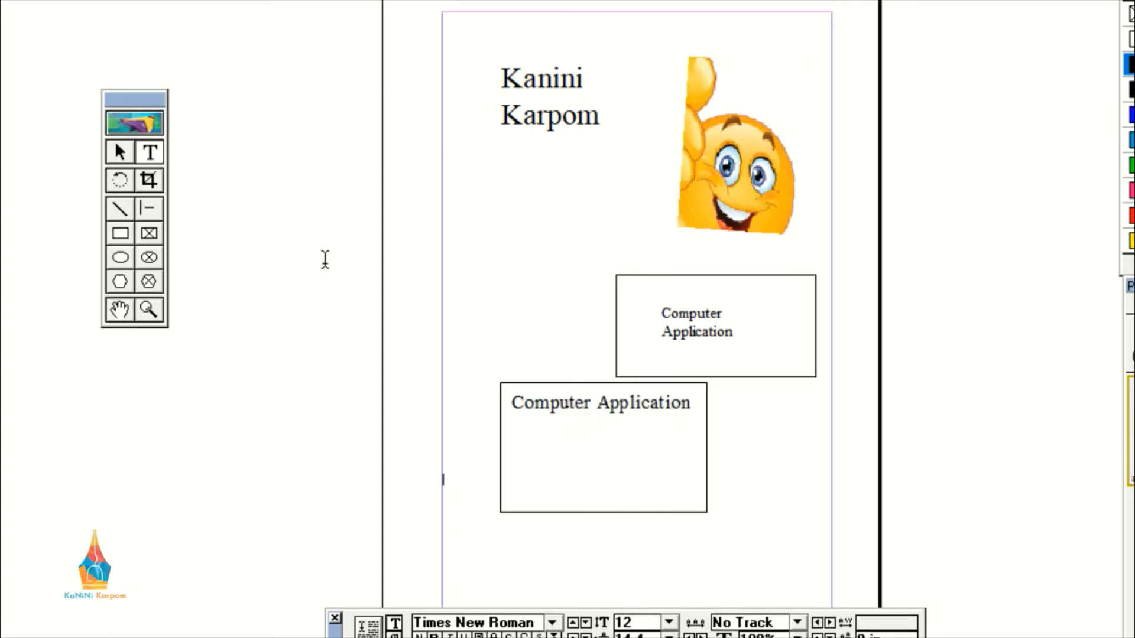
Step: Move the plain rectangle up without its text, and move the rectangular frame with its text about 0.75 inches right
{"action": "left_click", "coordinate": [116, 146]}
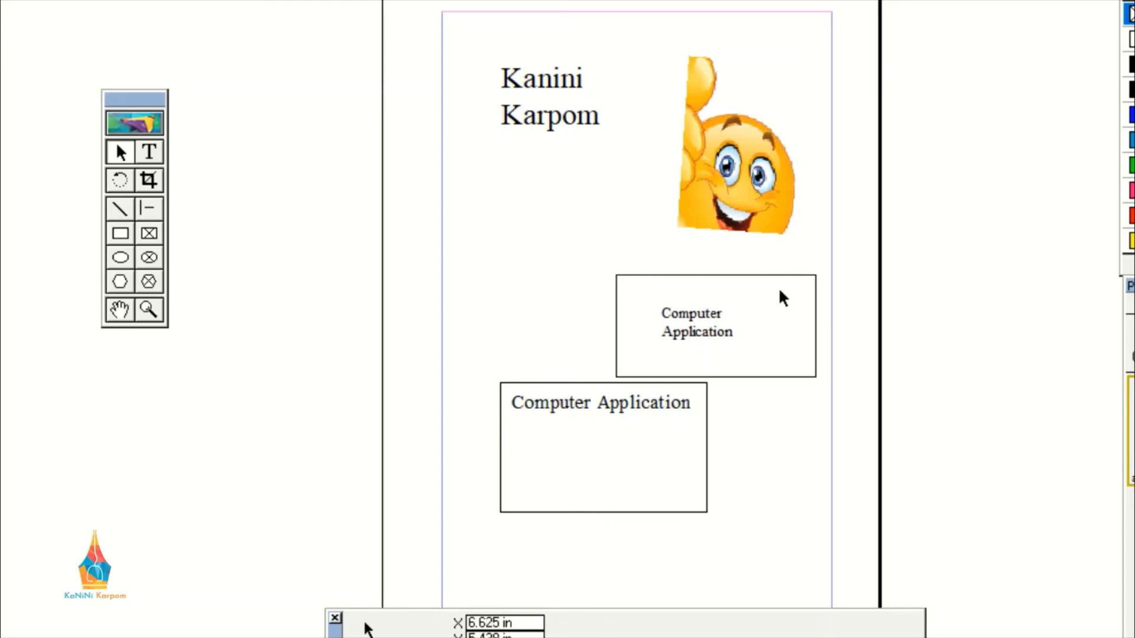
{"action": "left_click", "coordinate": [678, 275]}
{"action": "left_click_drag", "start_coordinate": [701, 281], "coordinate": [705, 249]}
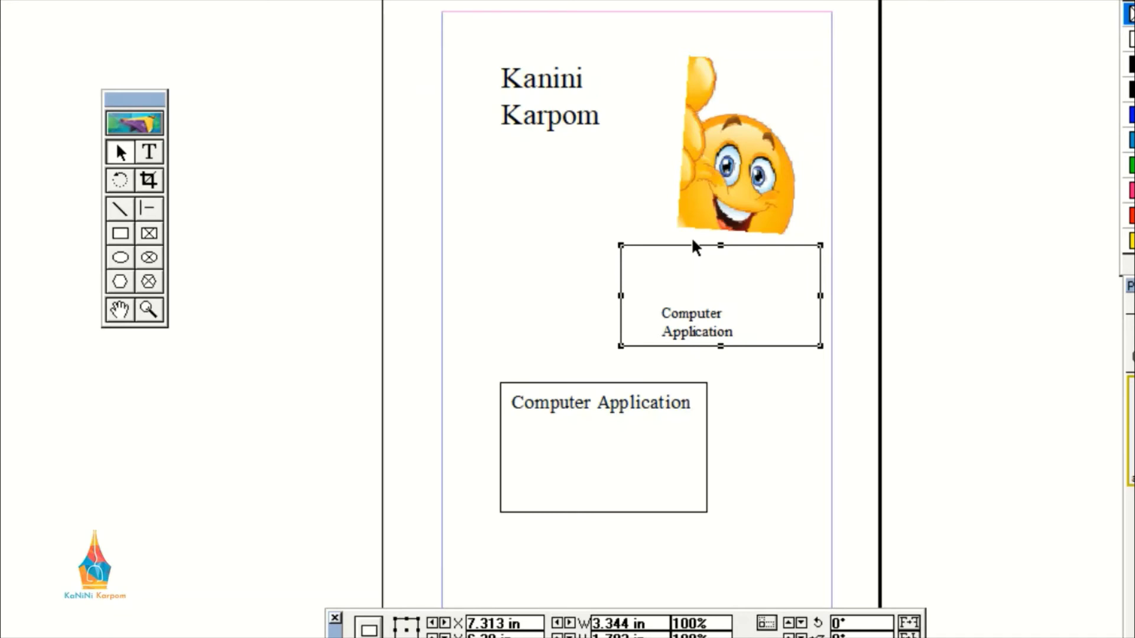
{"action": "left_click", "coordinate": [557, 394]}
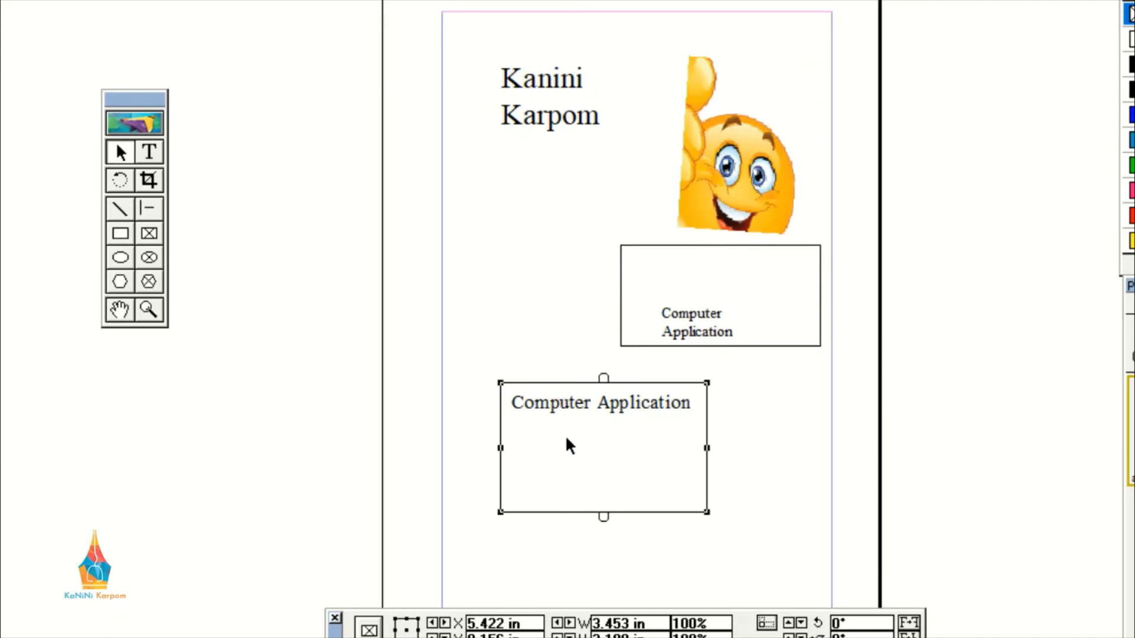
{"action": "left_click_drag", "start_coordinate": [567, 443], "coordinate": [615, 439]}
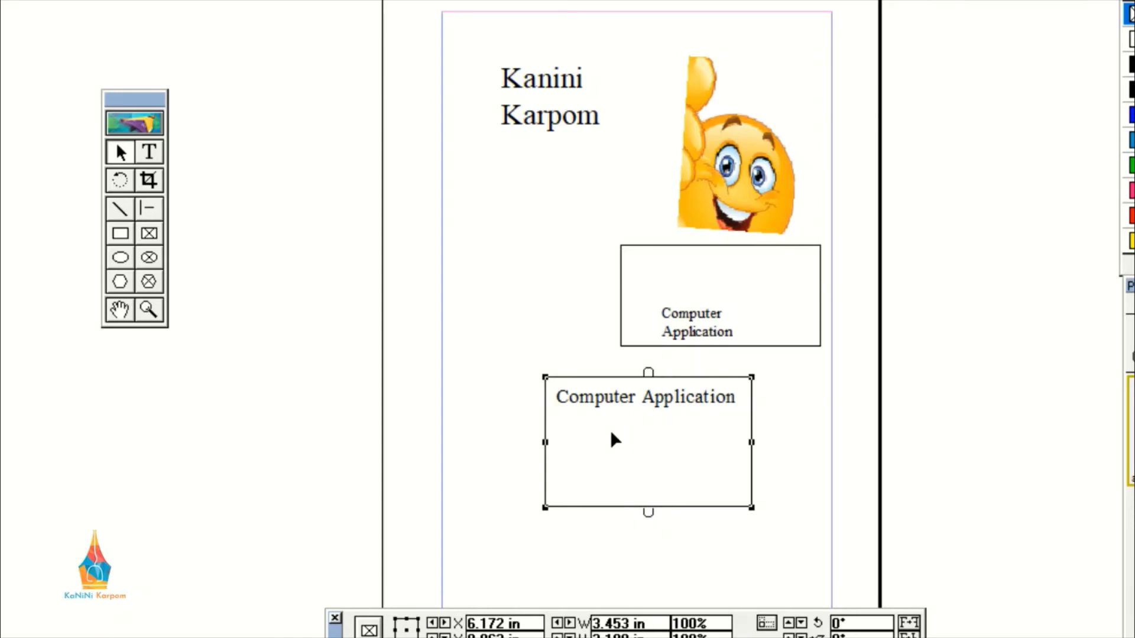
Step: Draw an ellipse about 1.6 inches wide below the "Kanini Karpom" text and two overlapping hexagons beside the rectangular frame
{"action": "left_click", "coordinate": [120, 258]}
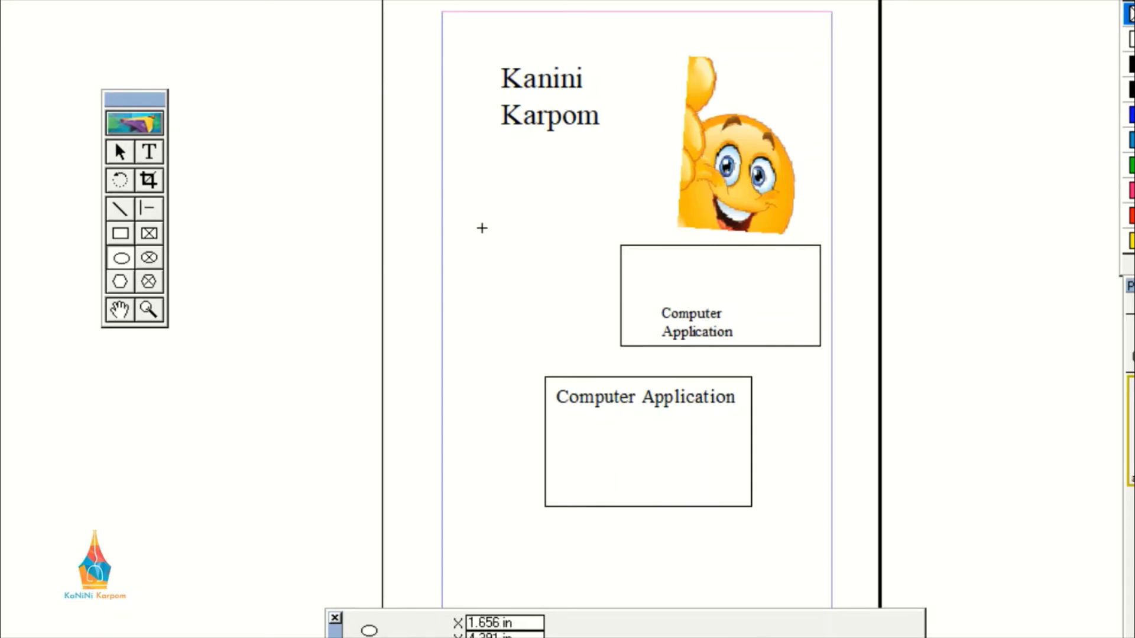
{"action": "mouse_move", "coordinate": [481, 228]}
{"action": "left_mouse_down"}
{"action": "mouse_move", "coordinate": [524, 269]}
{"action": "mouse_move", "coordinate": [578, 276]}
{"action": "left_mouse_up"}
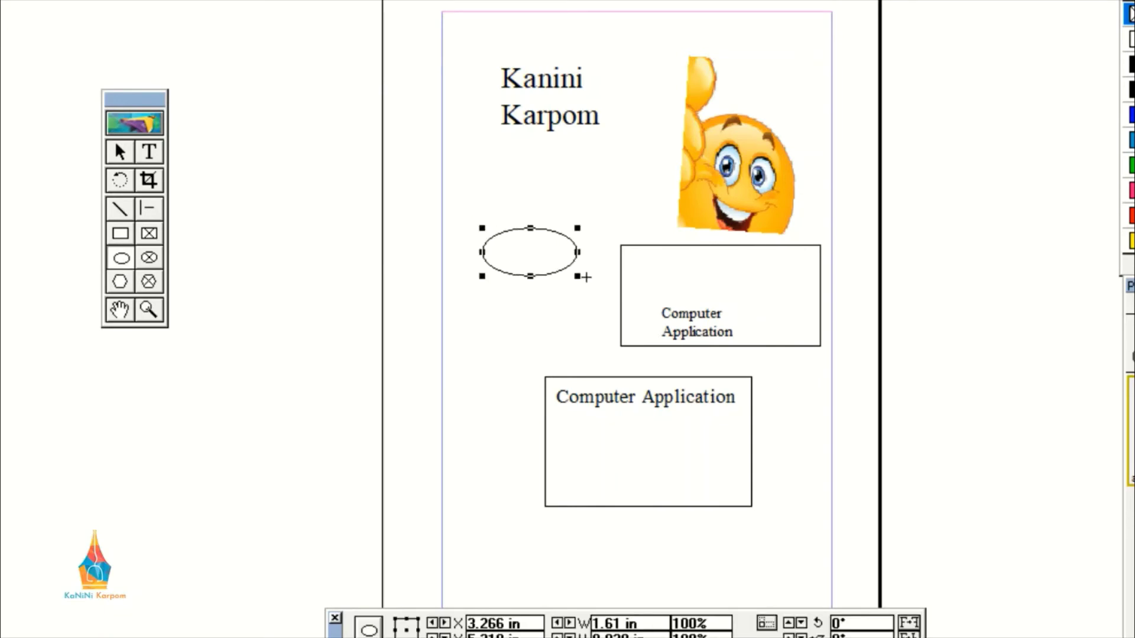
{"action": "left_click", "coordinate": [120, 282]}
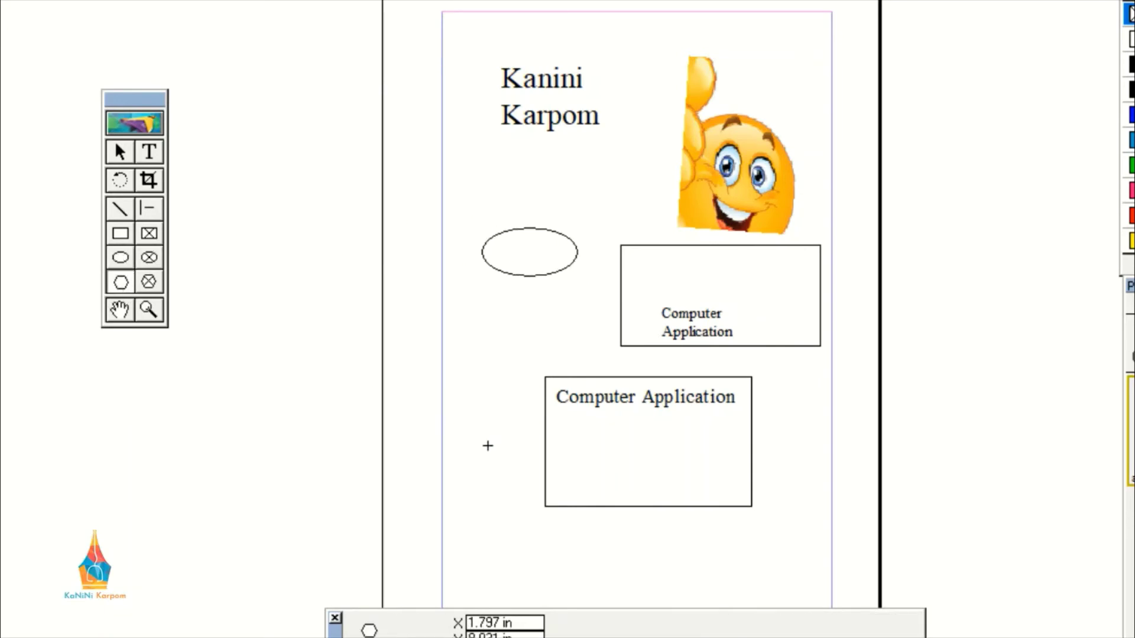
{"action": "left_click_drag", "start_coordinate": [485, 444], "coordinate": [547, 535]}
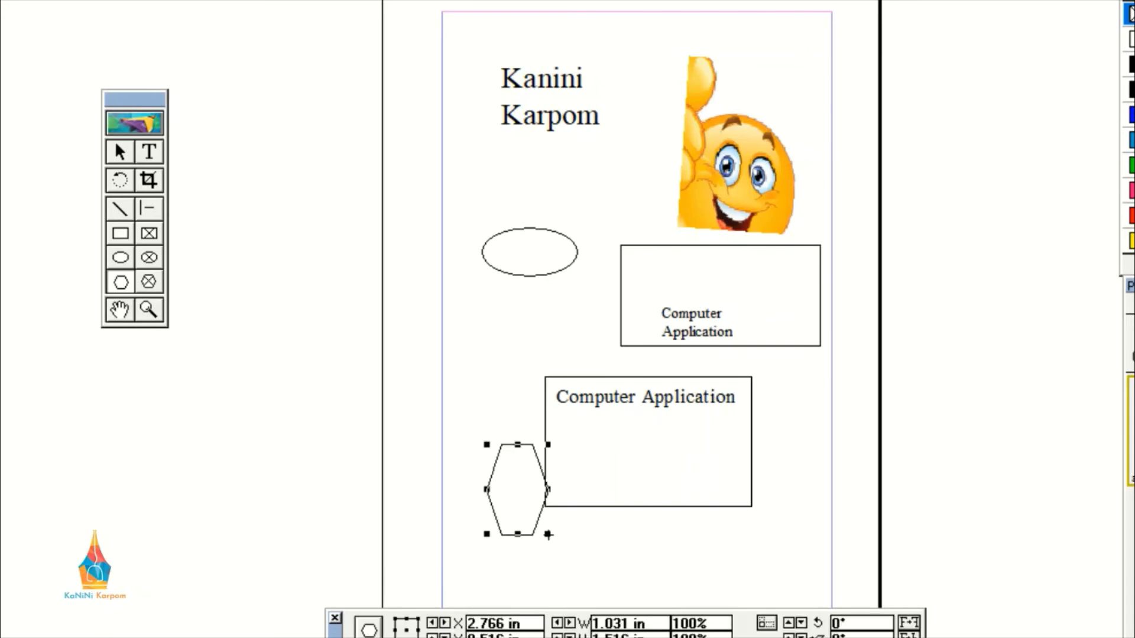
{"action": "left_click_drag", "start_coordinate": [512, 470], "coordinate": [461, 381]}
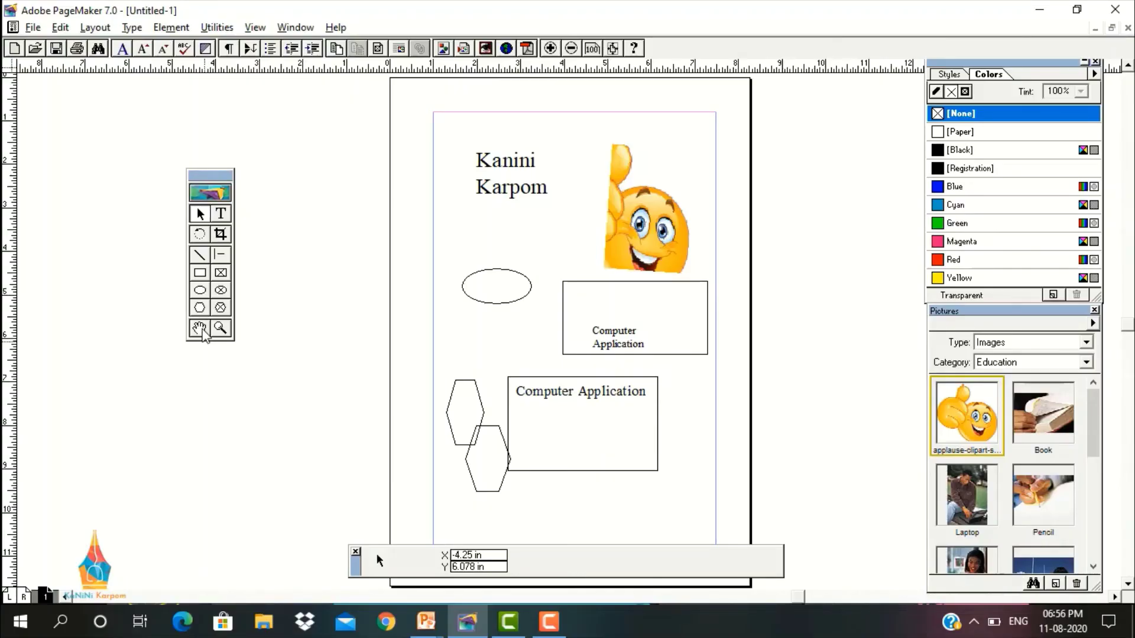
Step: Pan the page around with the Hand tool
{"action": "left_click", "coordinate": [201, 329]}
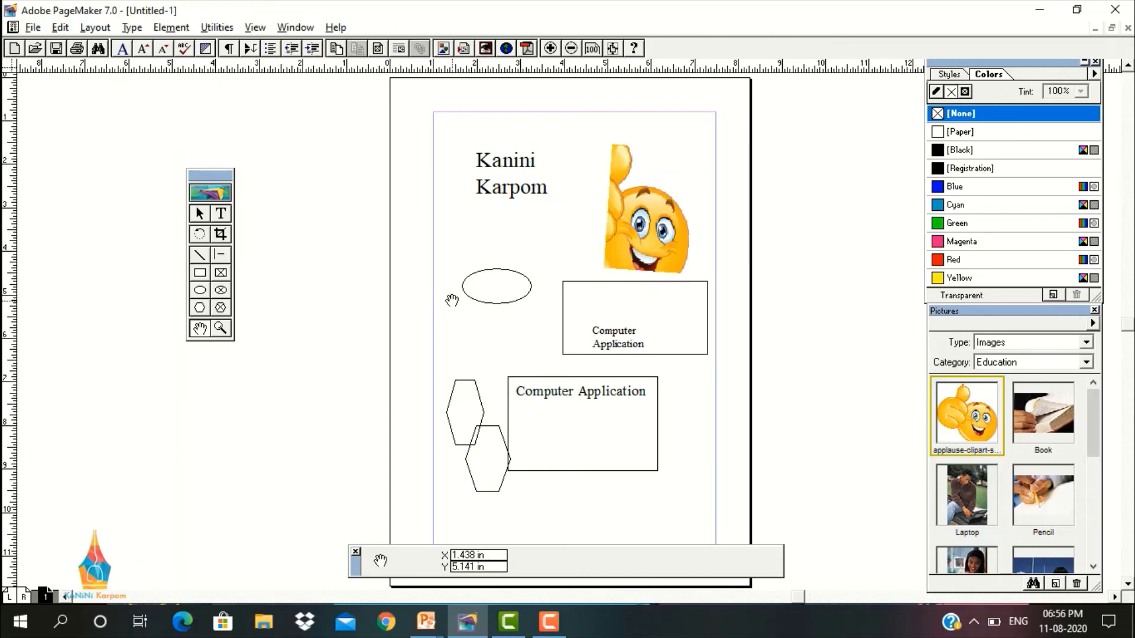
{"action": "left_click_drag", "start_coordinate": [451, 300], "coordinate": [463, 271]}
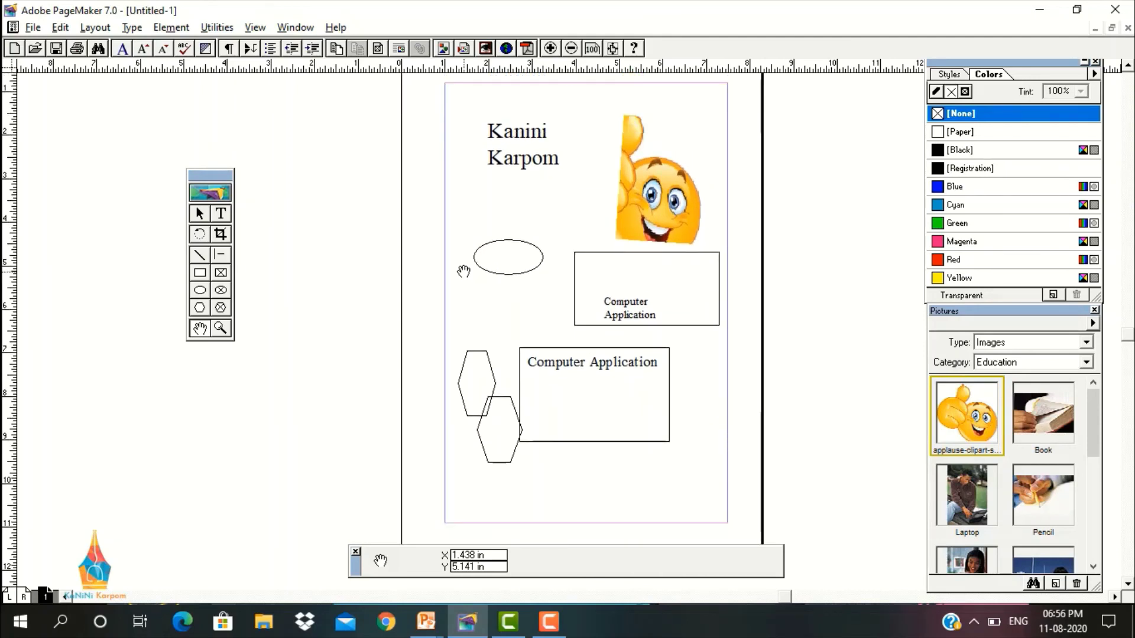
{"action": "left_click_drag", "start_coordinate": [463, 272], "coordinate": [433, 278]}
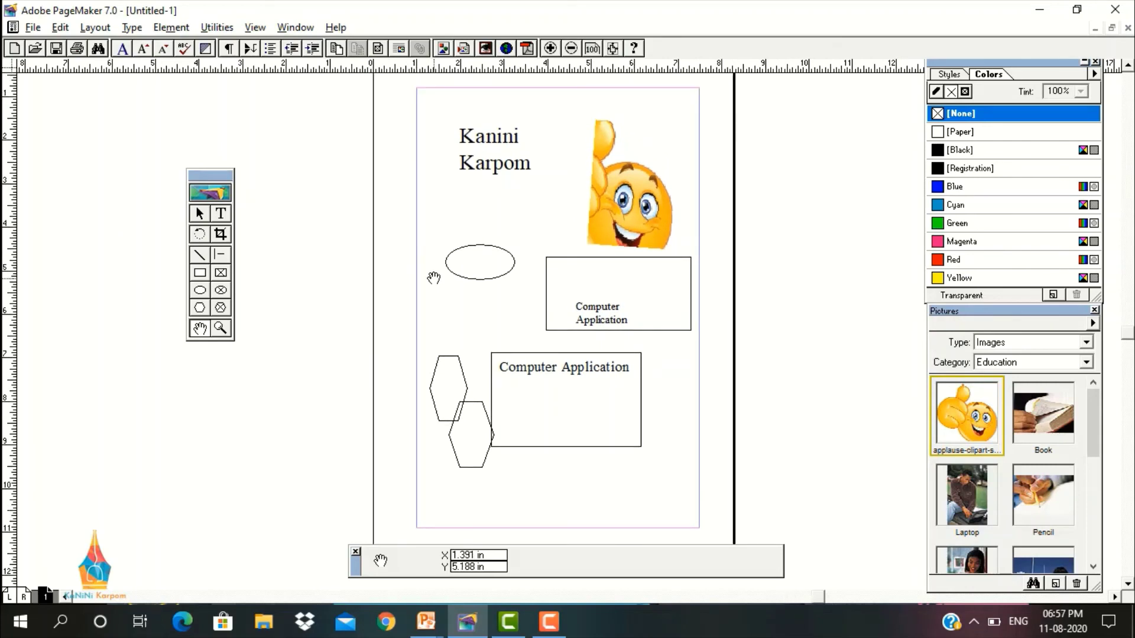
Step: Magnify the page twice with the Zoom tool, zoom back out to the whole page, and return to the Pointer tool
{"action": "left_click", "coordinate": [223, 329]}
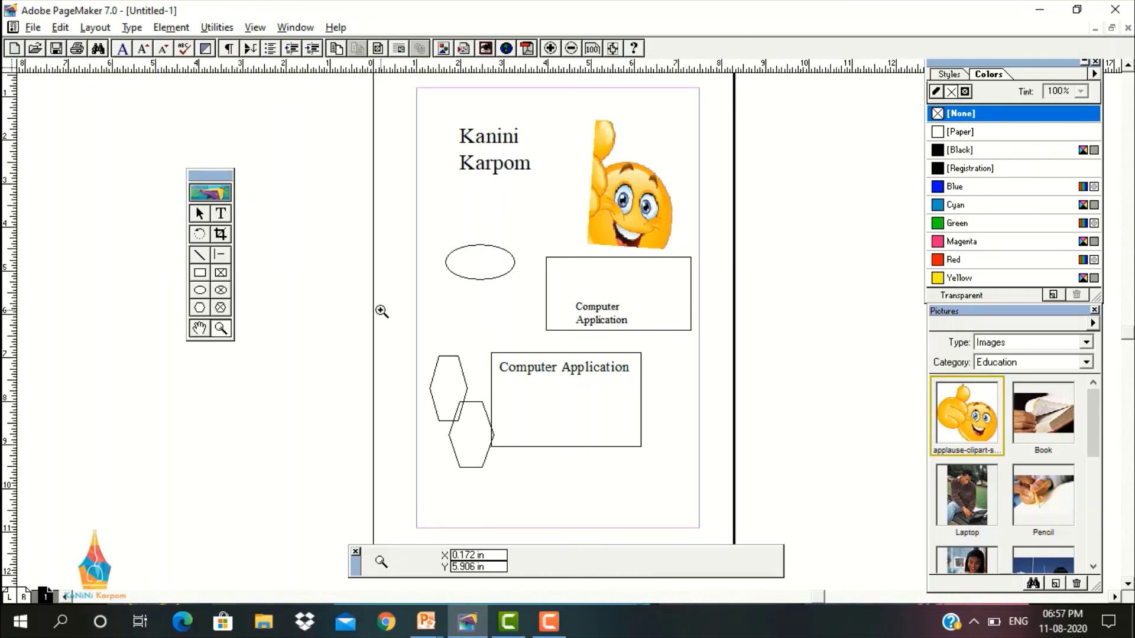
{"action": "left_click", "coordinate": [435, 311]}
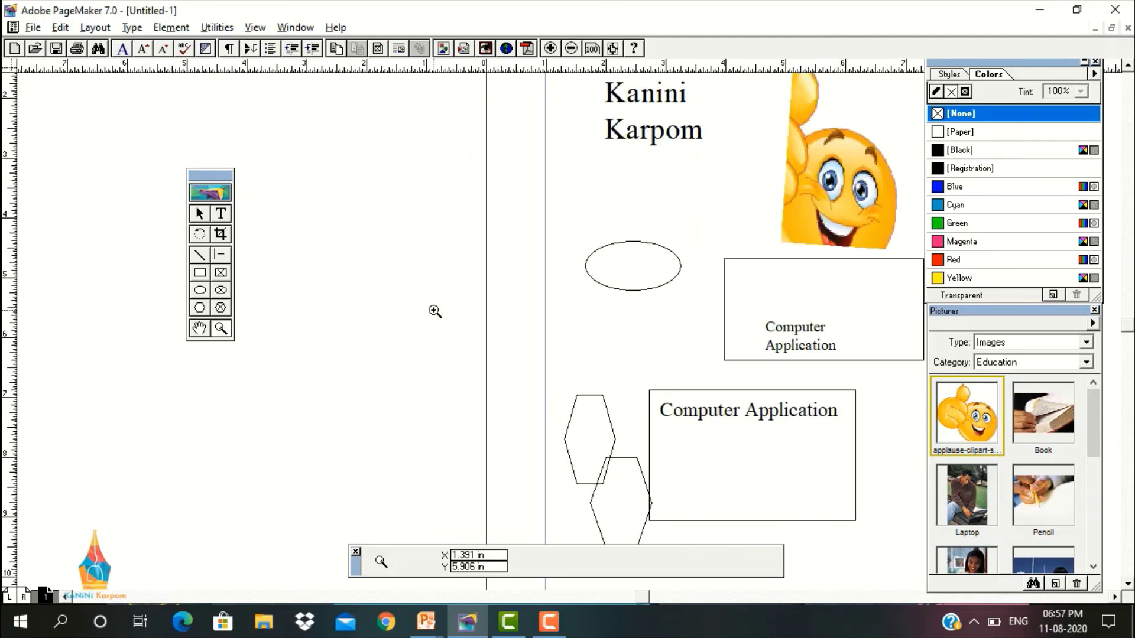
{"action": "left_click", "coordinate": [682, 277]}
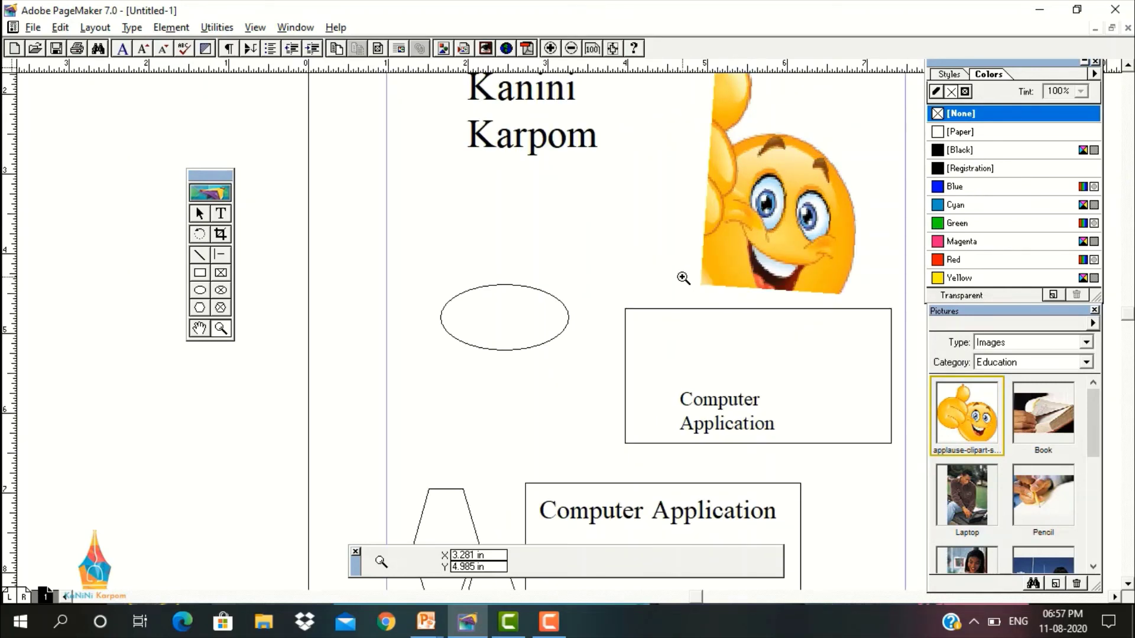
{"action": "left_click", "coordinate": [683, 278], "text": "ctrl"}
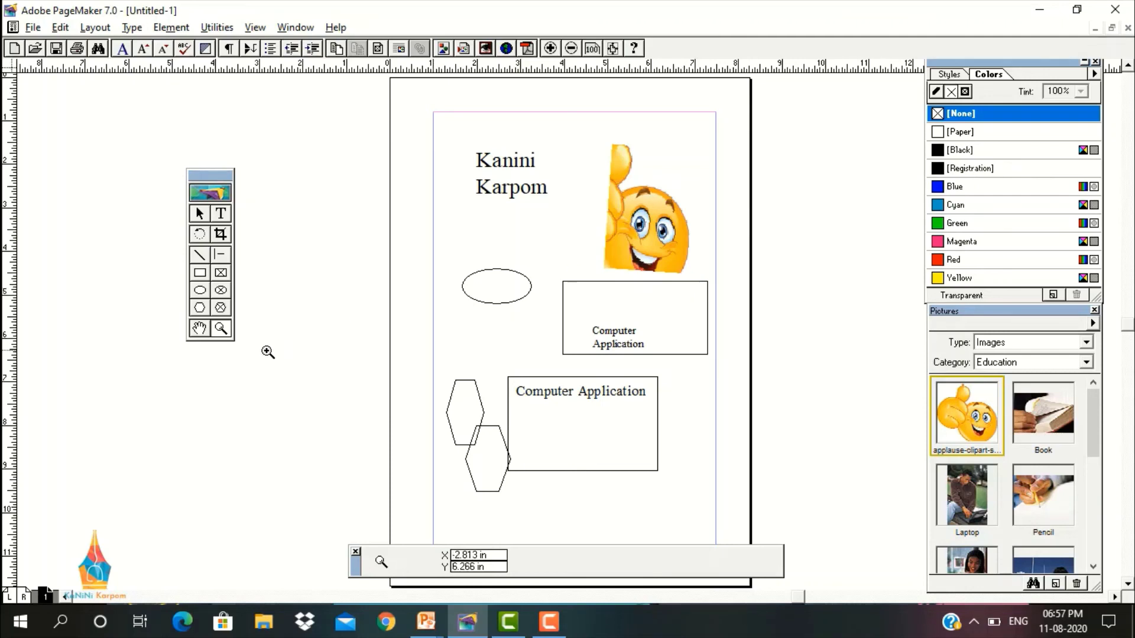
{"action": "left_click", "coordinate": [201, 214]}
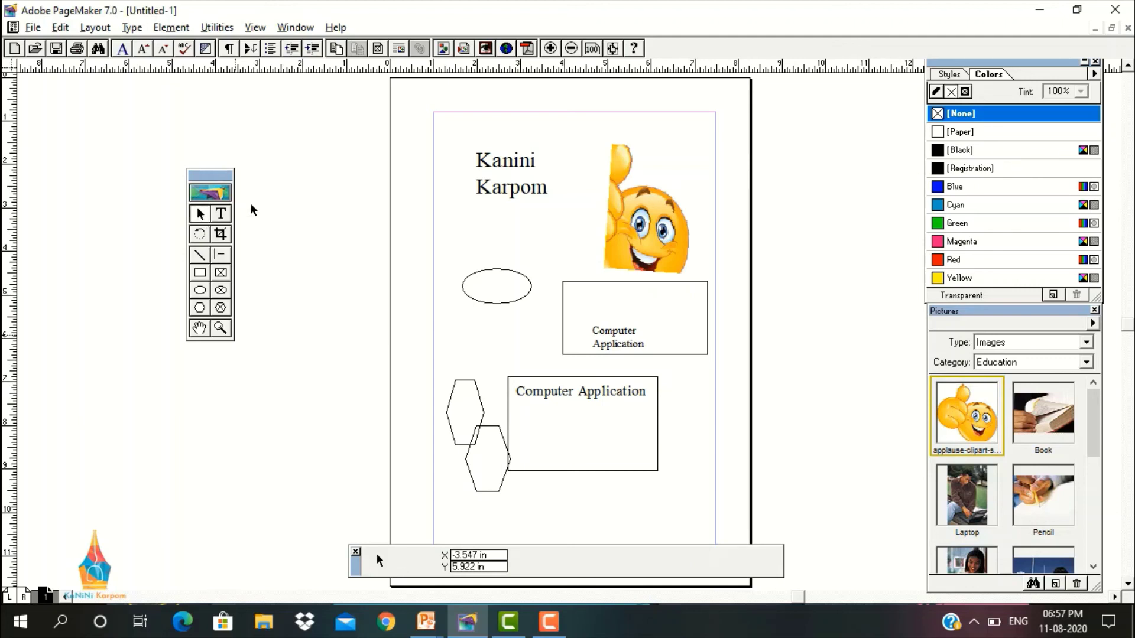